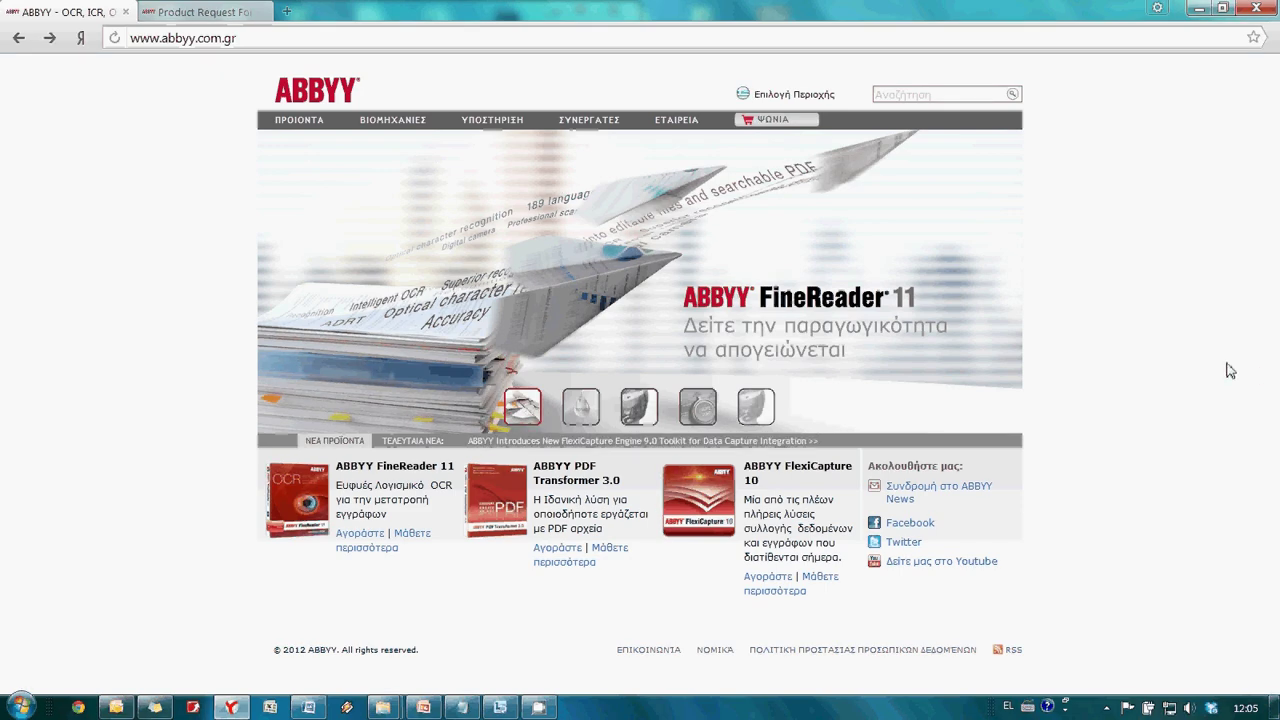
click(279, 40)
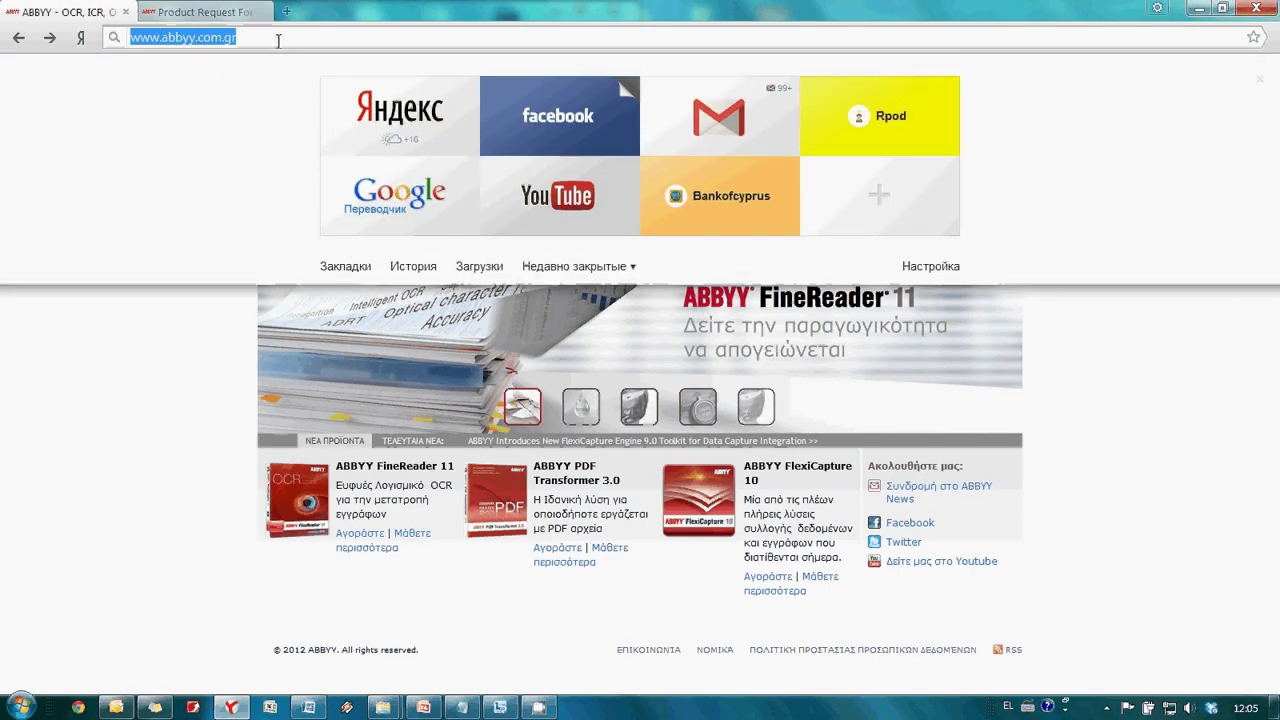
text(www.recognitionserver.com)
key(Return)
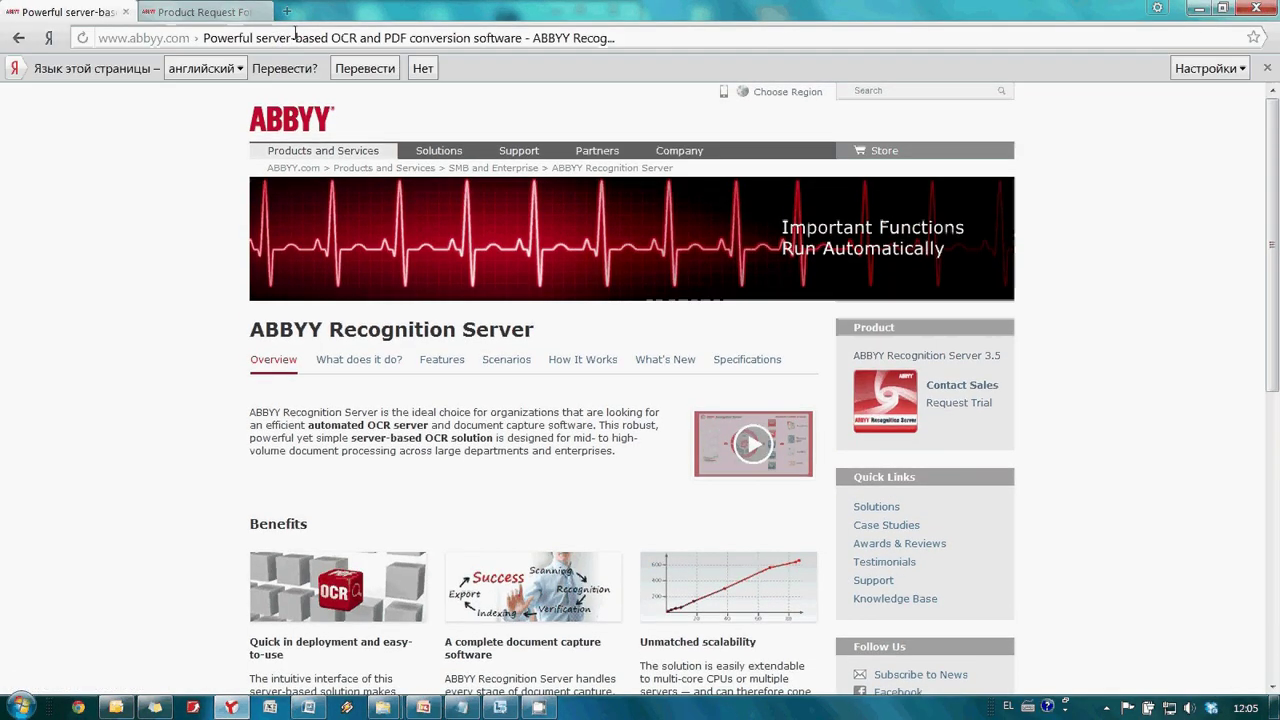
click(960, 403)
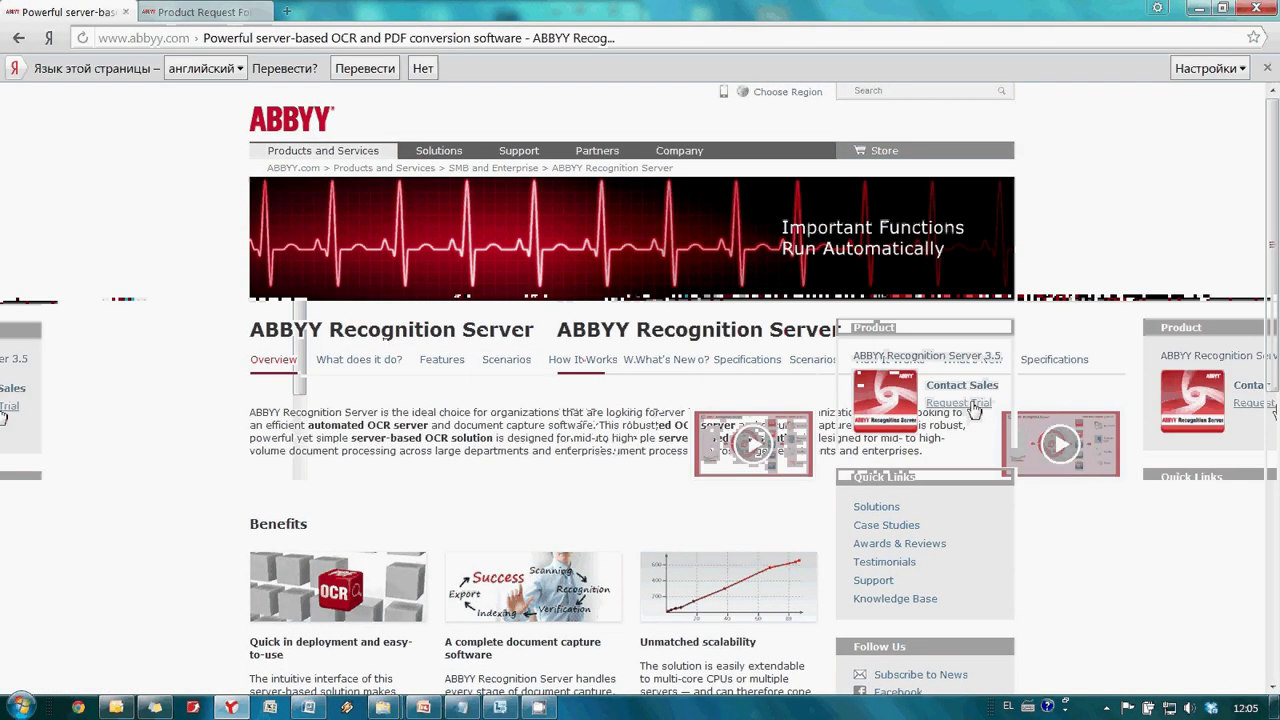
click(960, 403)
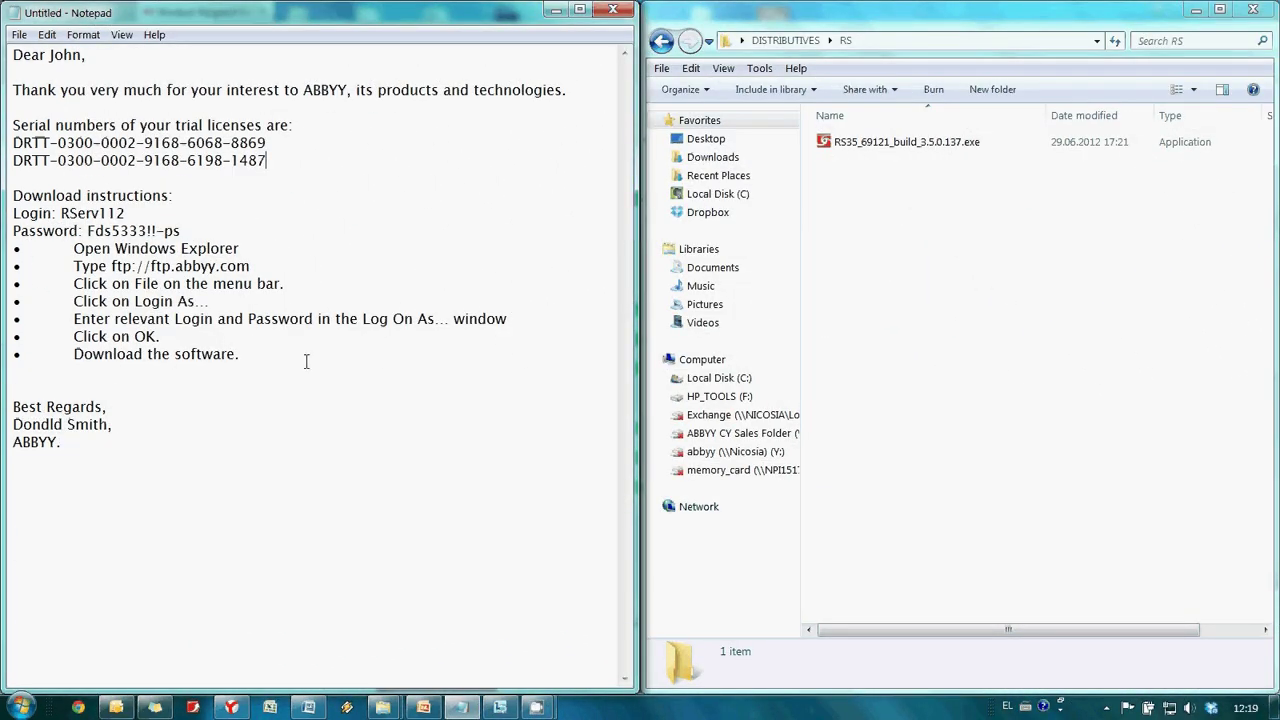
- Review the download instructions in the Notepad message, then launch the ABBYY Recognition Server 3.5 Remote Administration Console and maximize it
drag(306, 361, 6, 186)
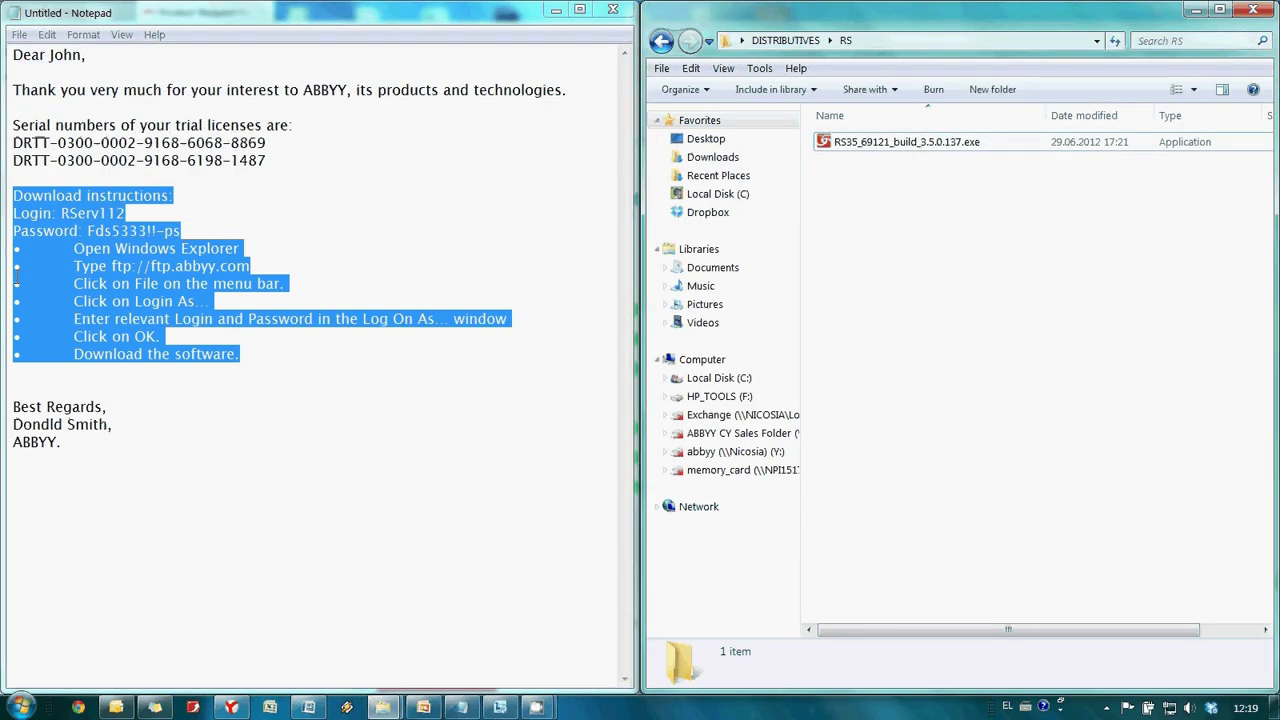
click(22, 706)
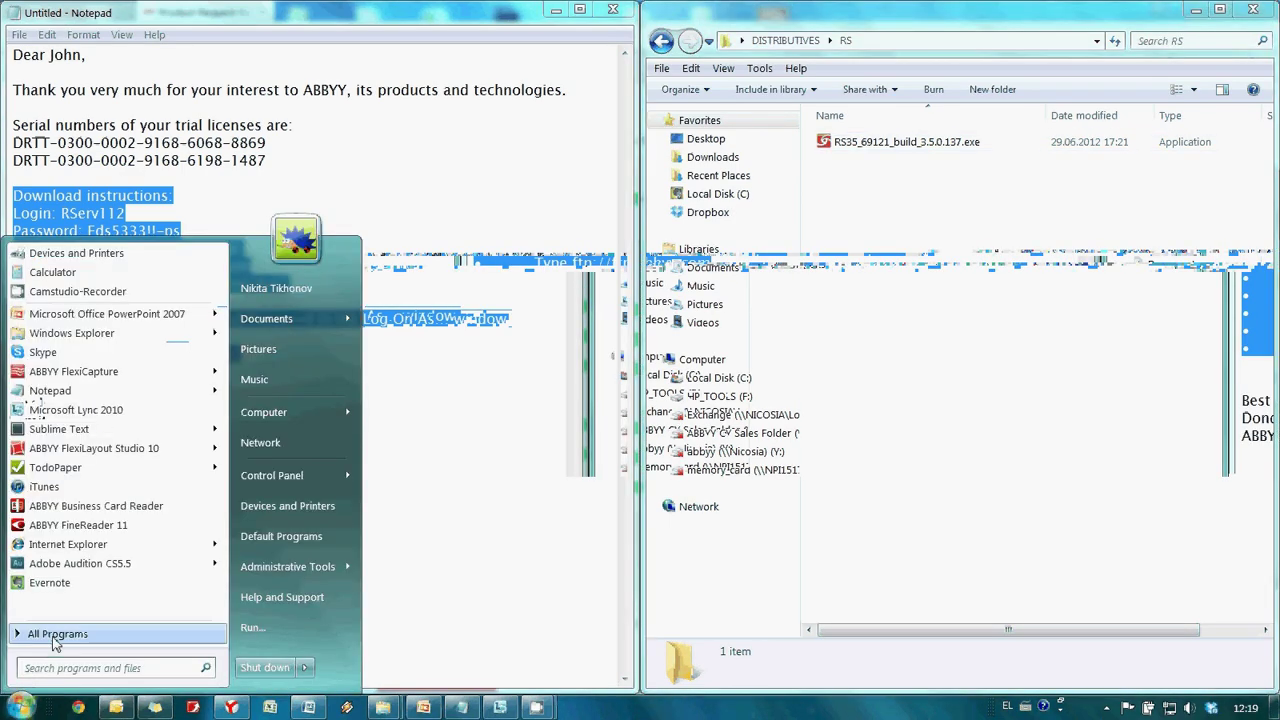
click(57, 634)
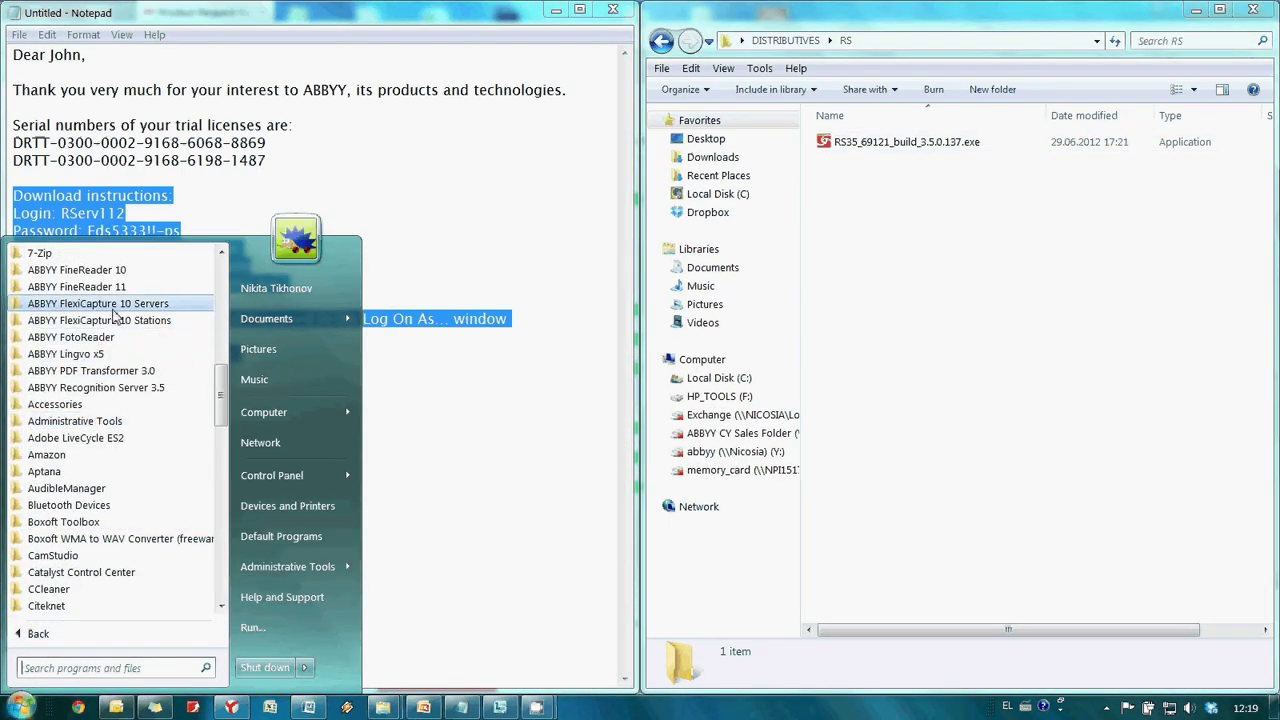
click(102, 389)
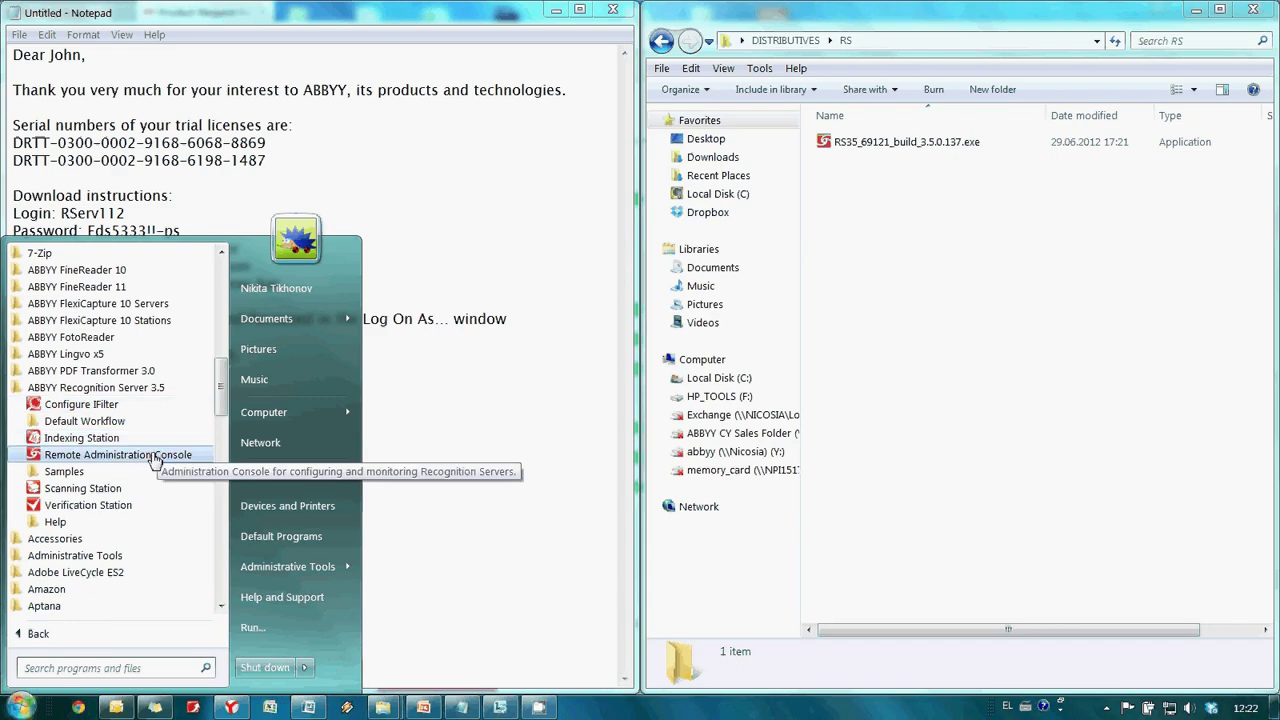
click(156, 456)
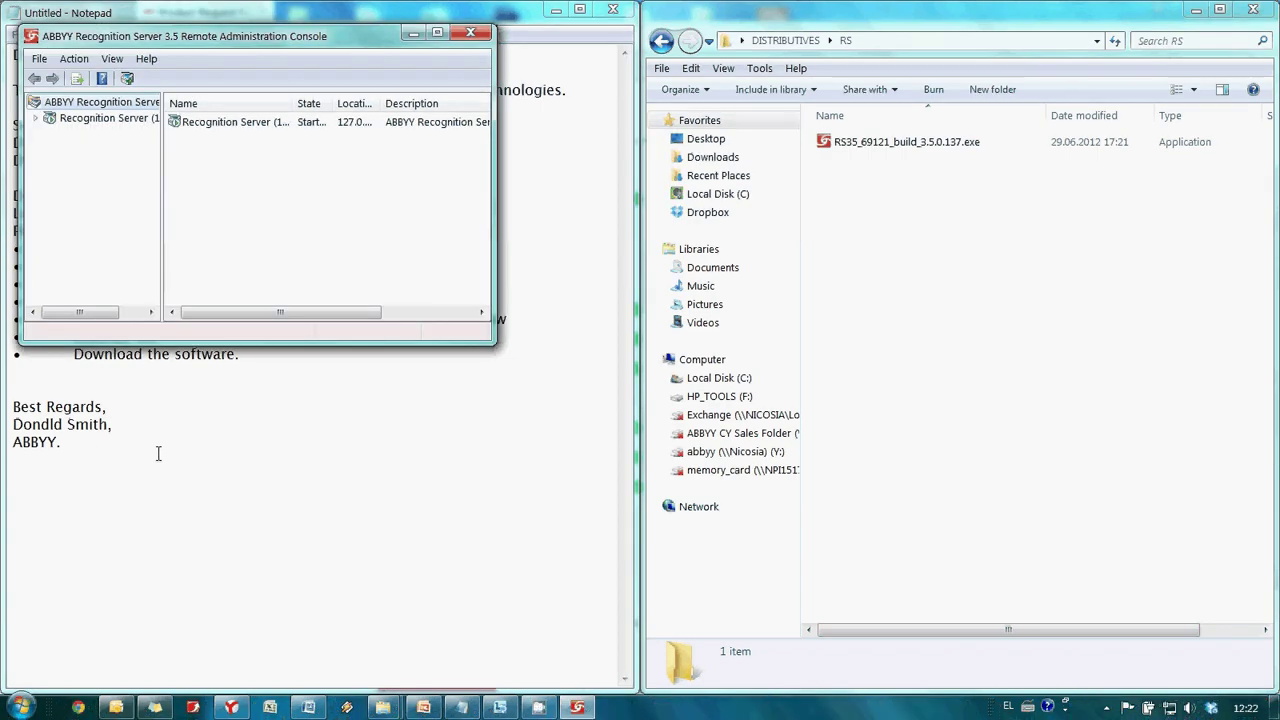
click(440, 32)
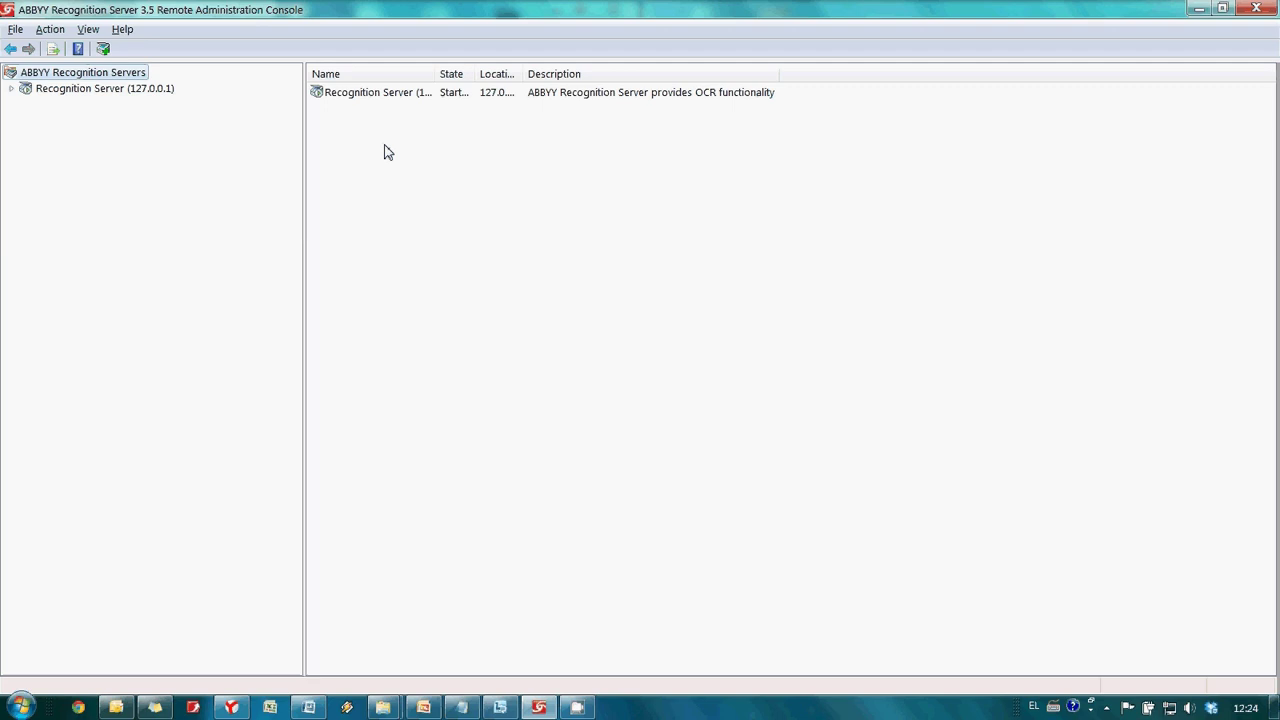
- Start adding a new license to Recognition Server (127.0.0.1) and enter the first trial serial number, copied from the Notepad message
click(11, 90)
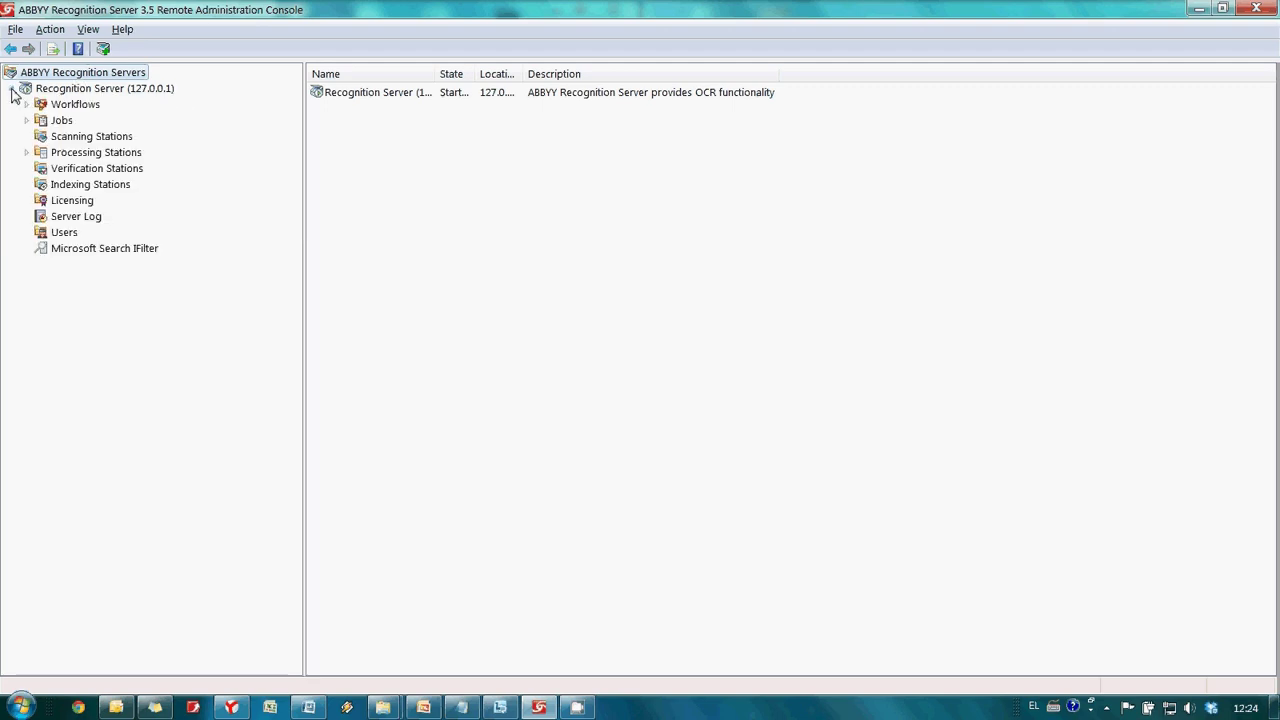
right_click(54, 203)
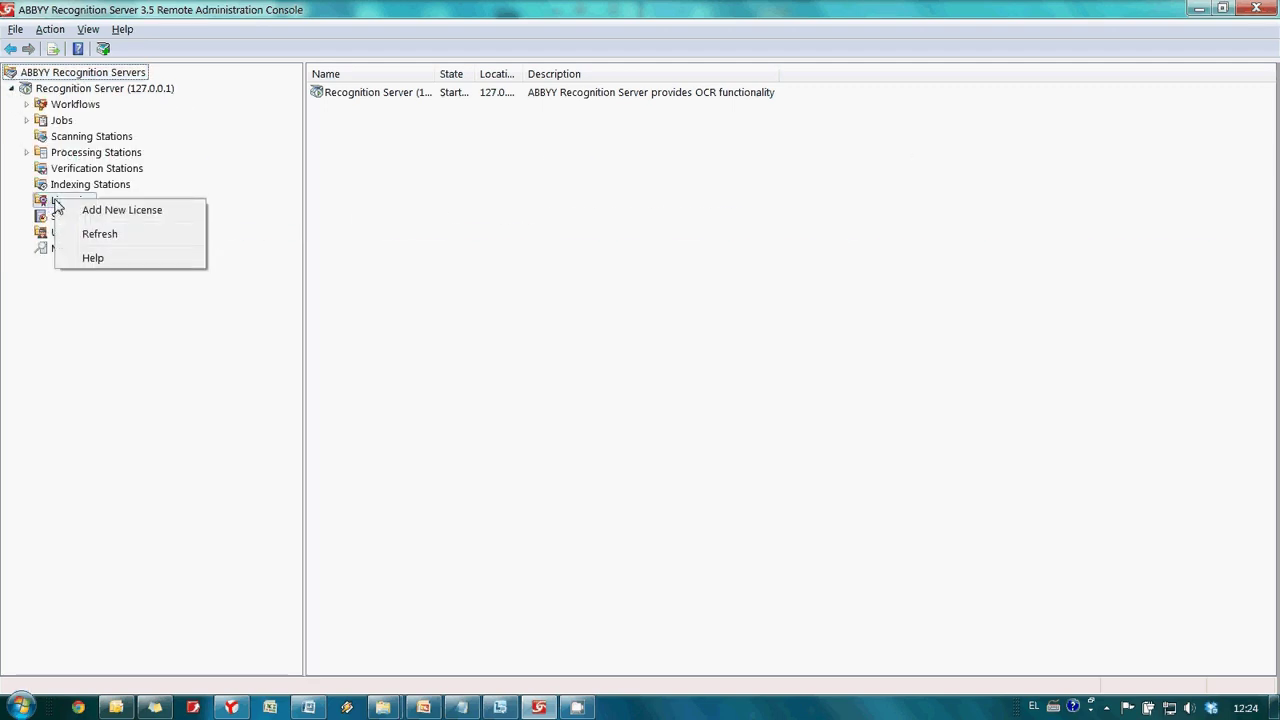
click(176, 219)
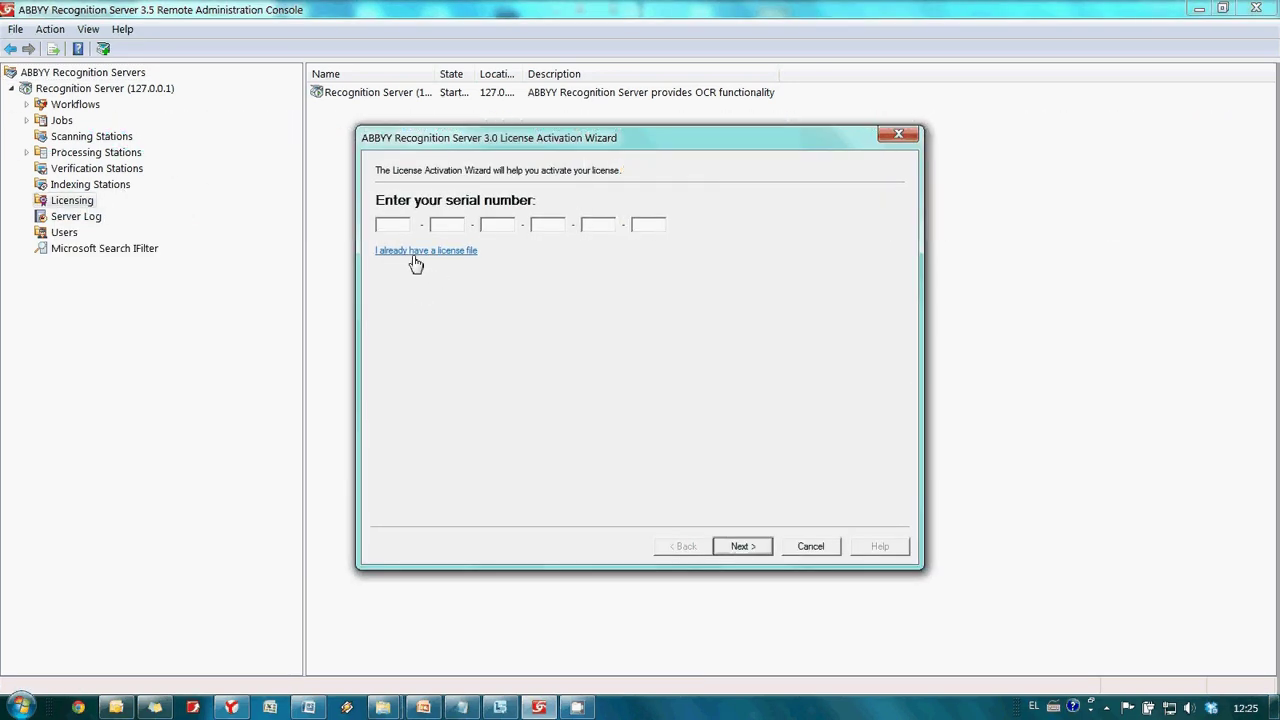
click(462, 707)
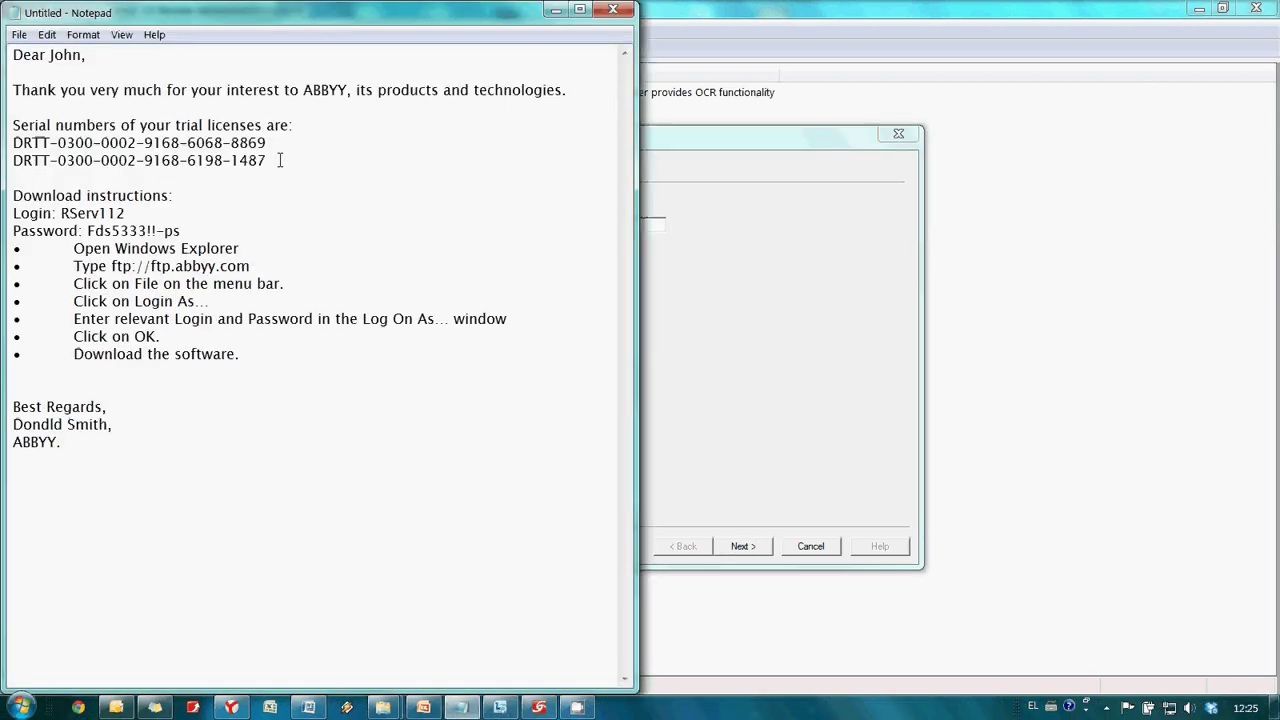
drag(270, 143, 6, 143)
right_click(62, 143)
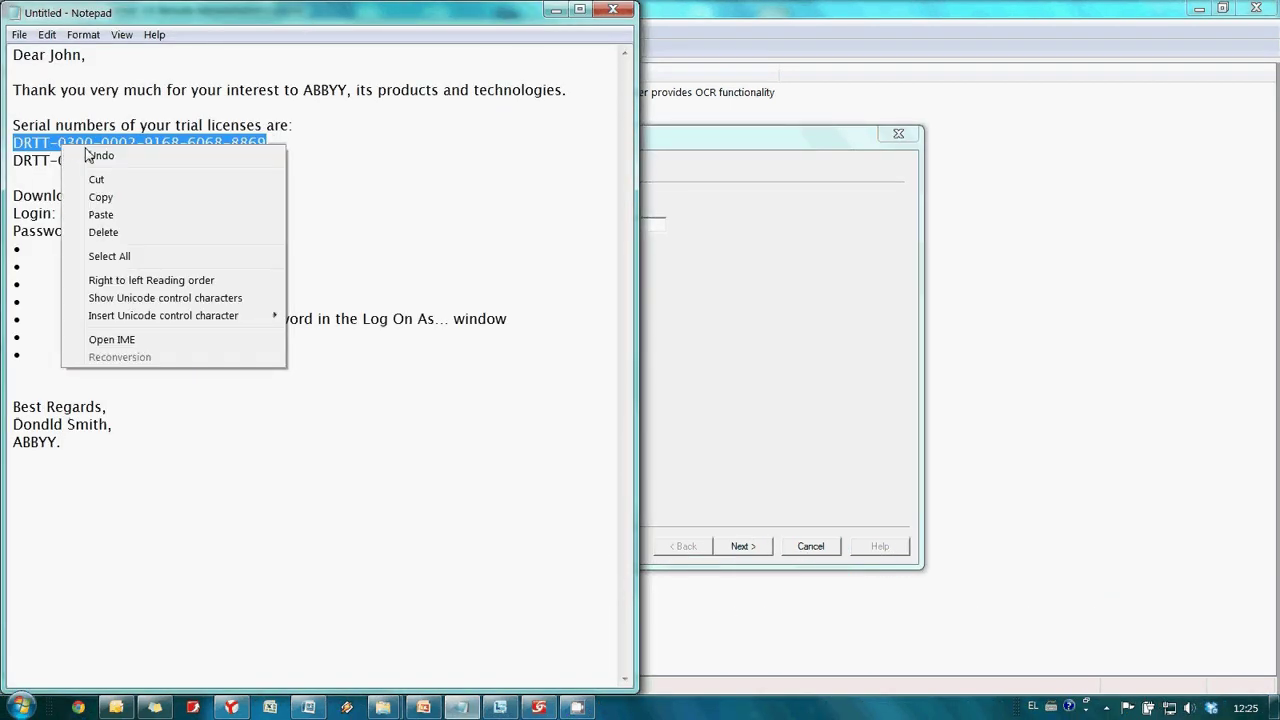
click(104, 200)
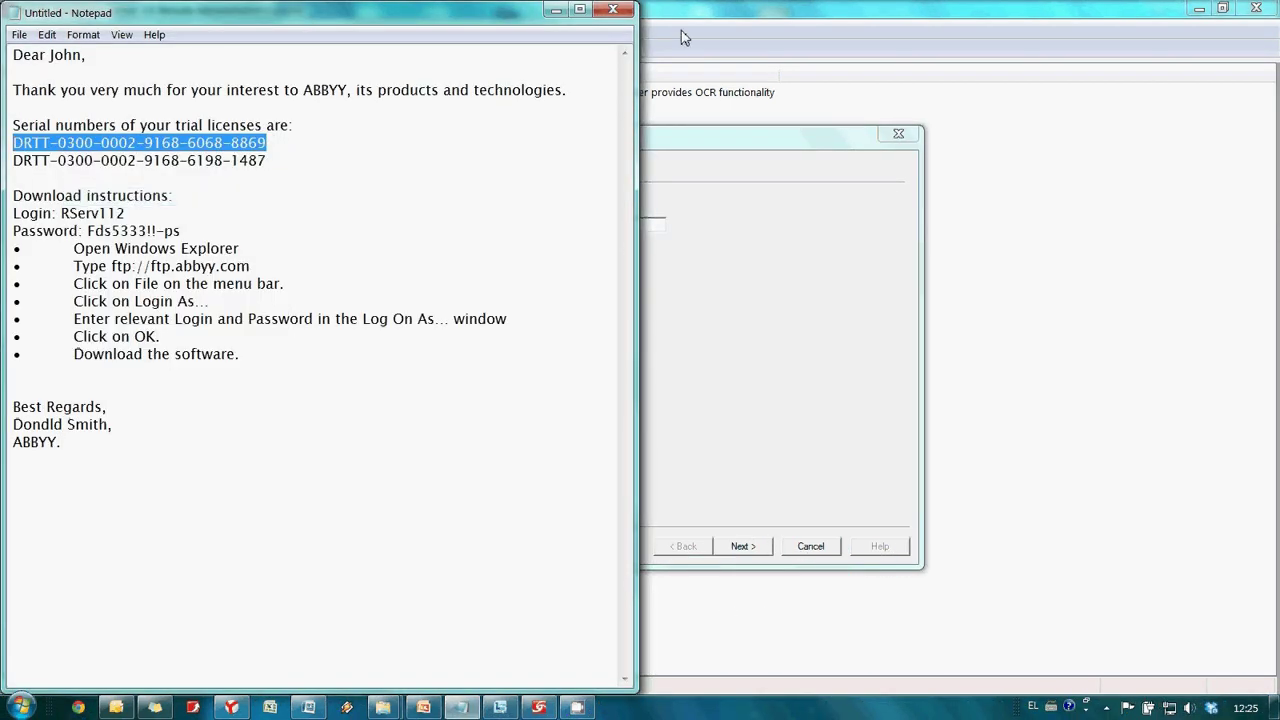
click(556, 10)
right_click(397, 228)
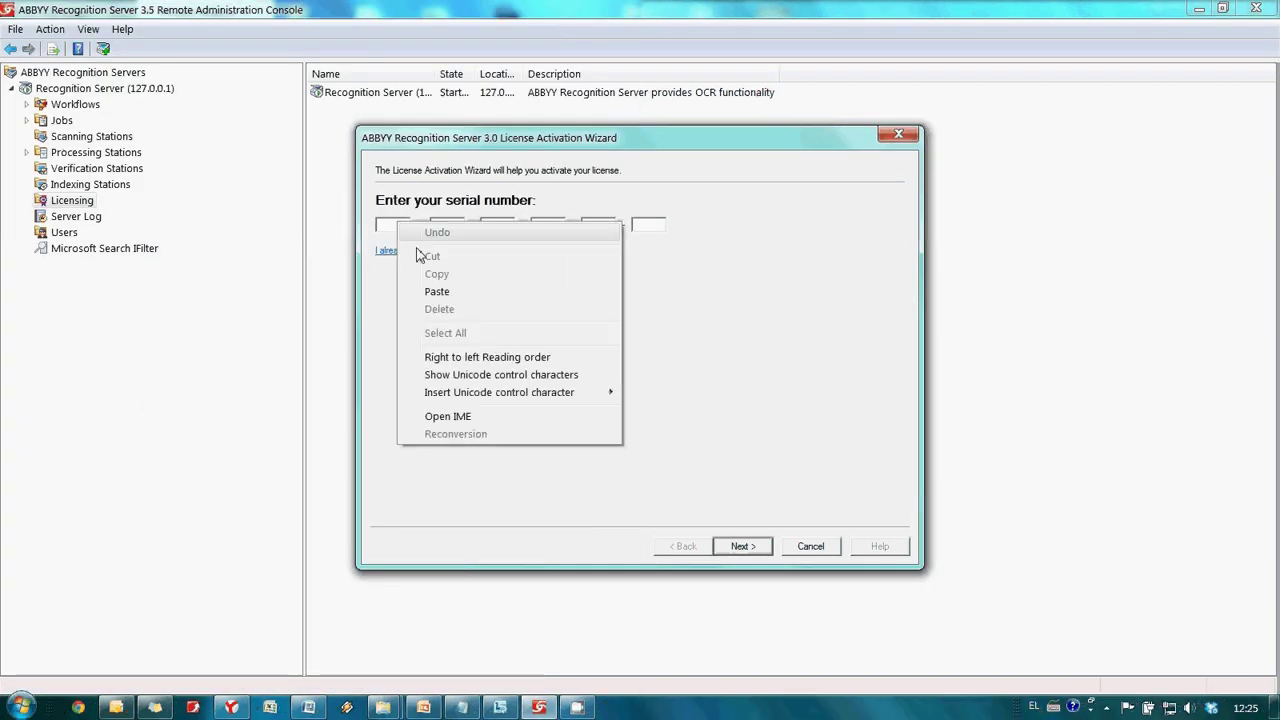
click(441, 290)
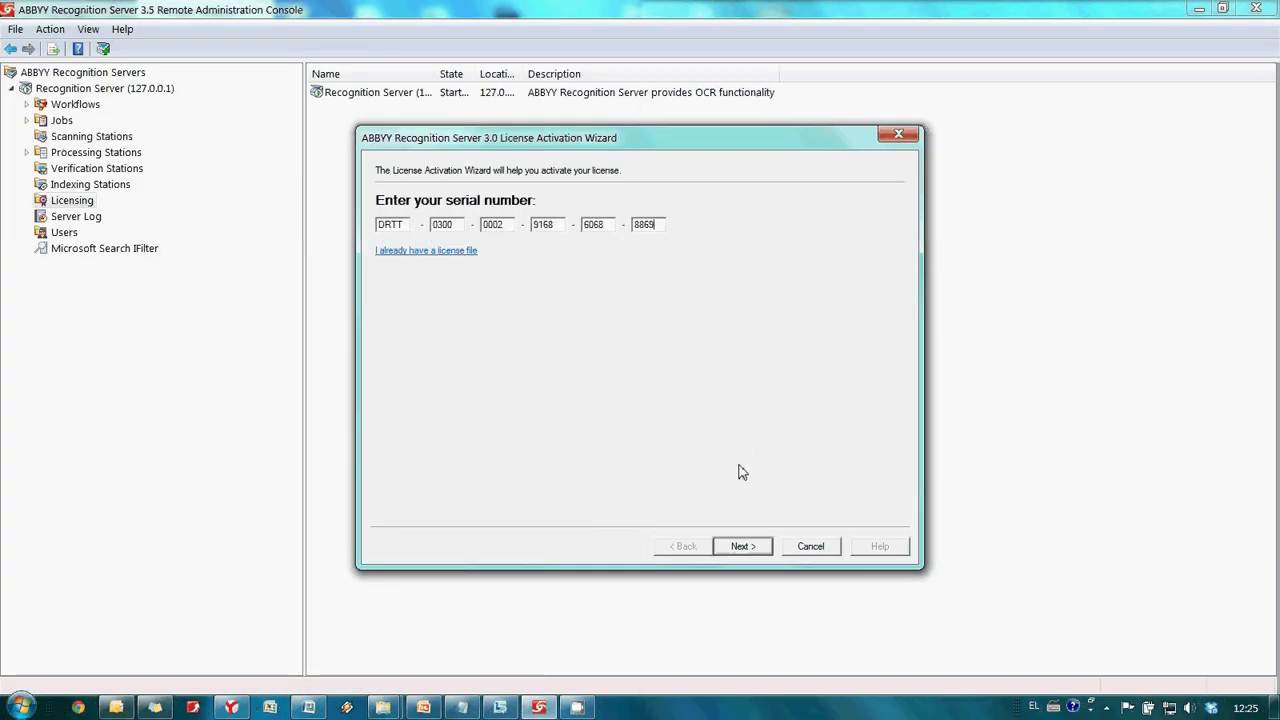
- Activate the license via the Internet and finish the activation wizard
click(756, 555)
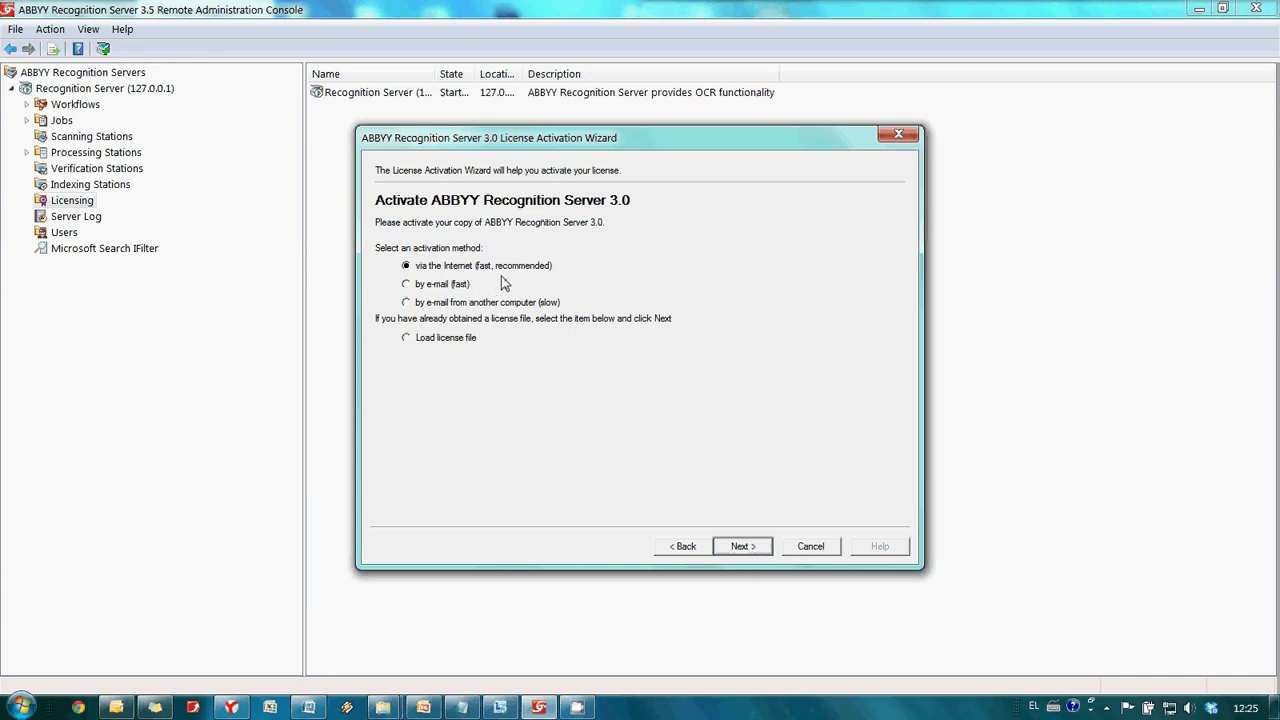
click(743, 546)
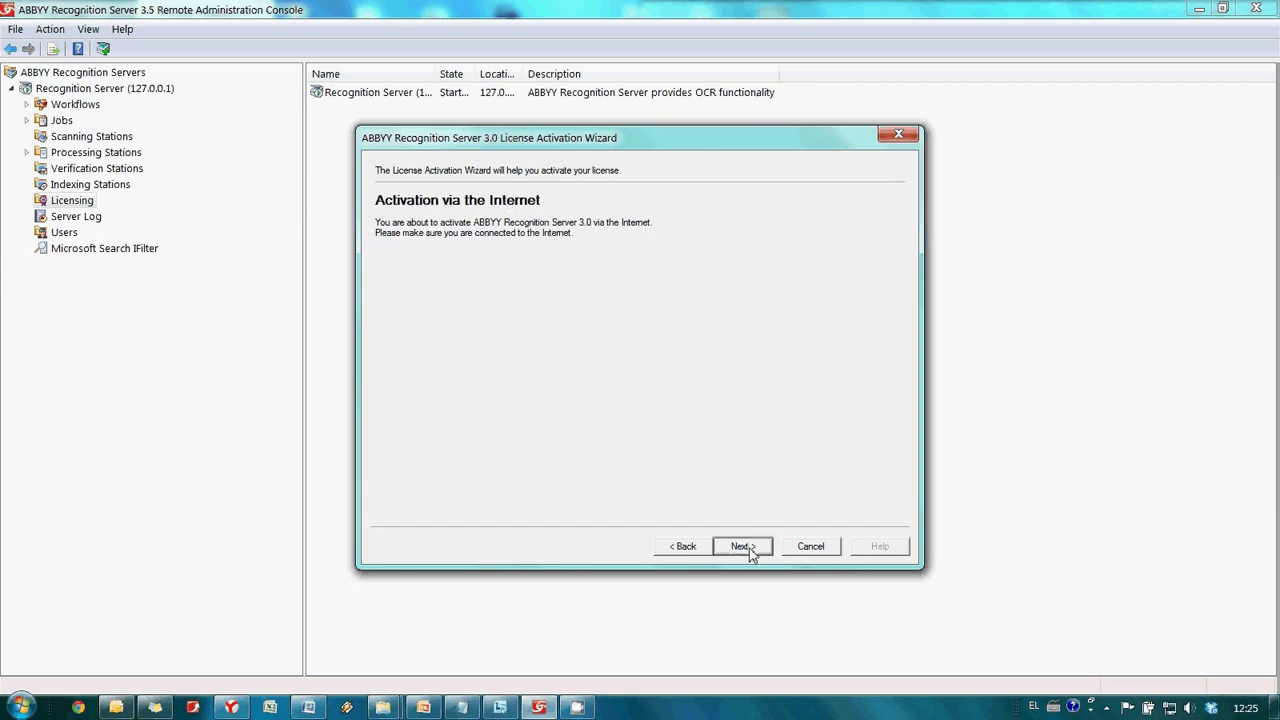
click(749, 551)
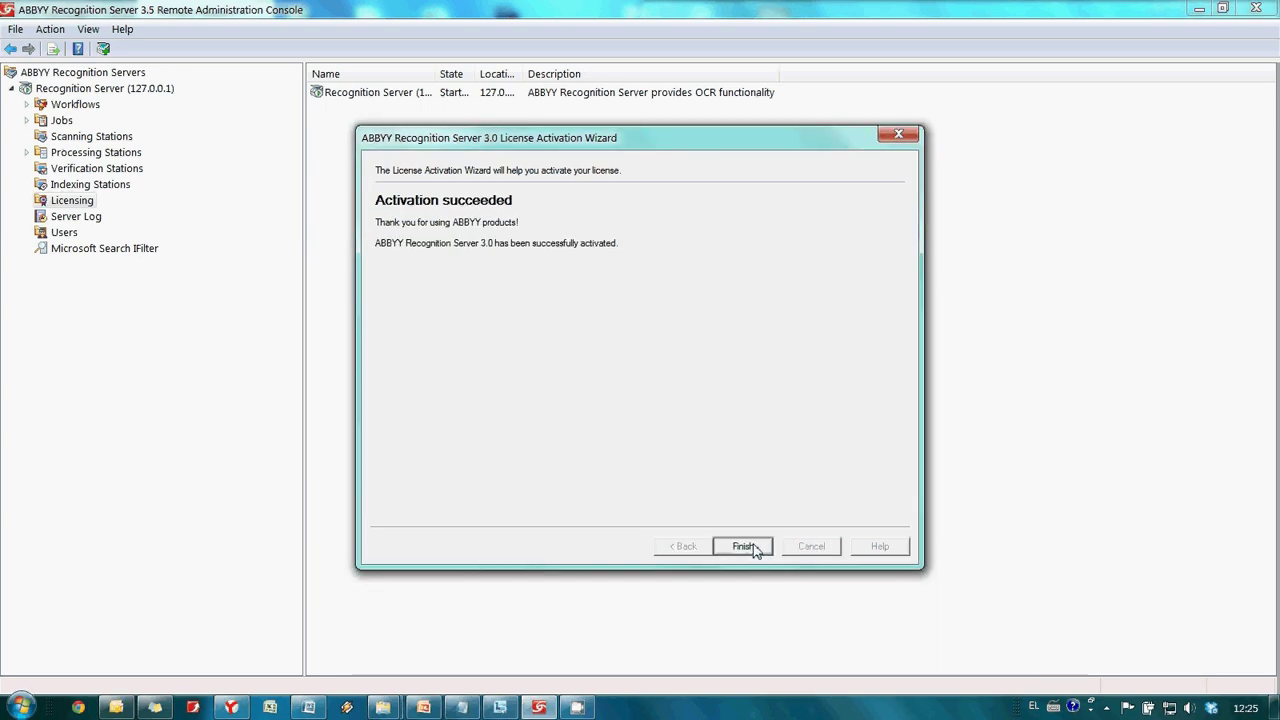
click(743, 546)
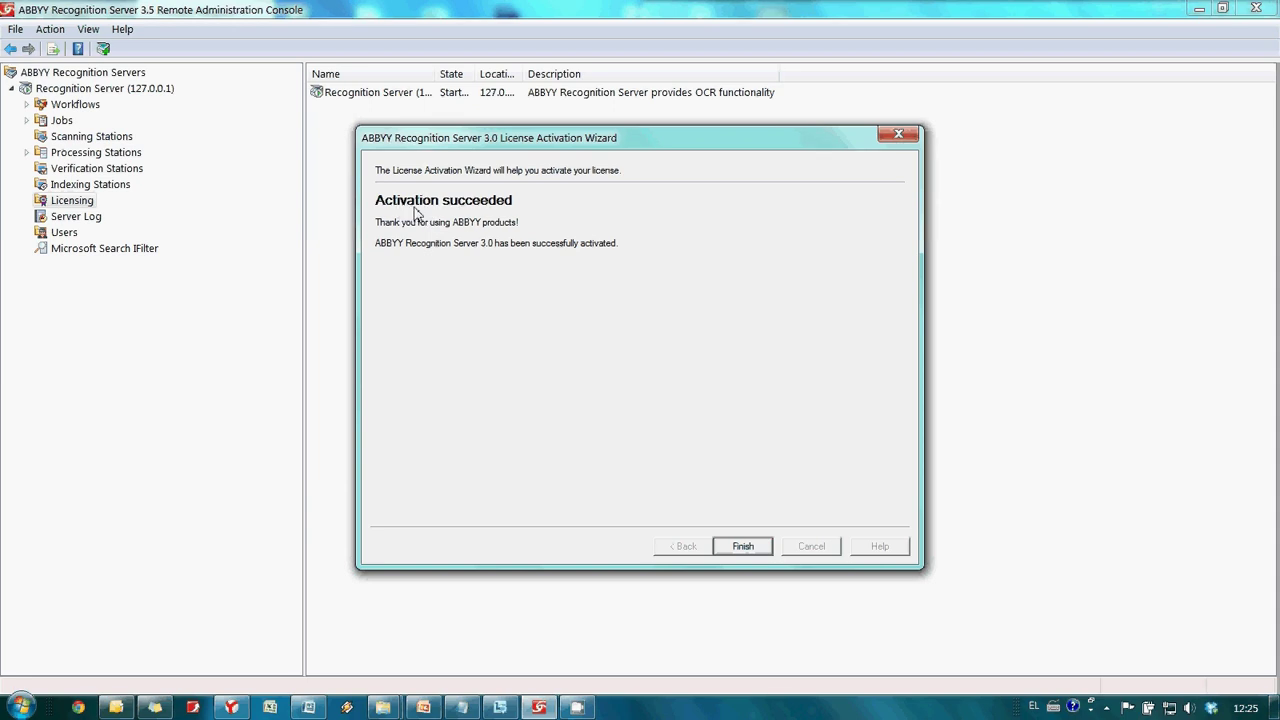
click(743, 547)
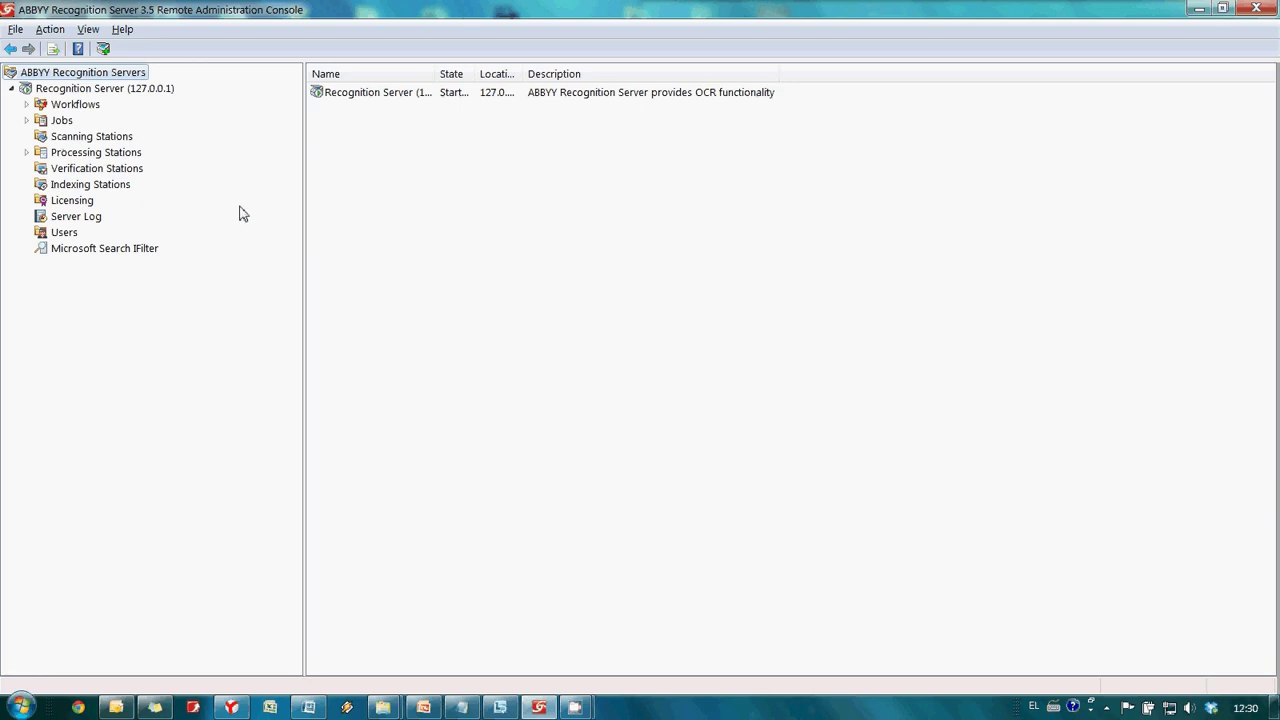
- Set the newly activated license, last in the server's license list, as the current one
click(84, 202)
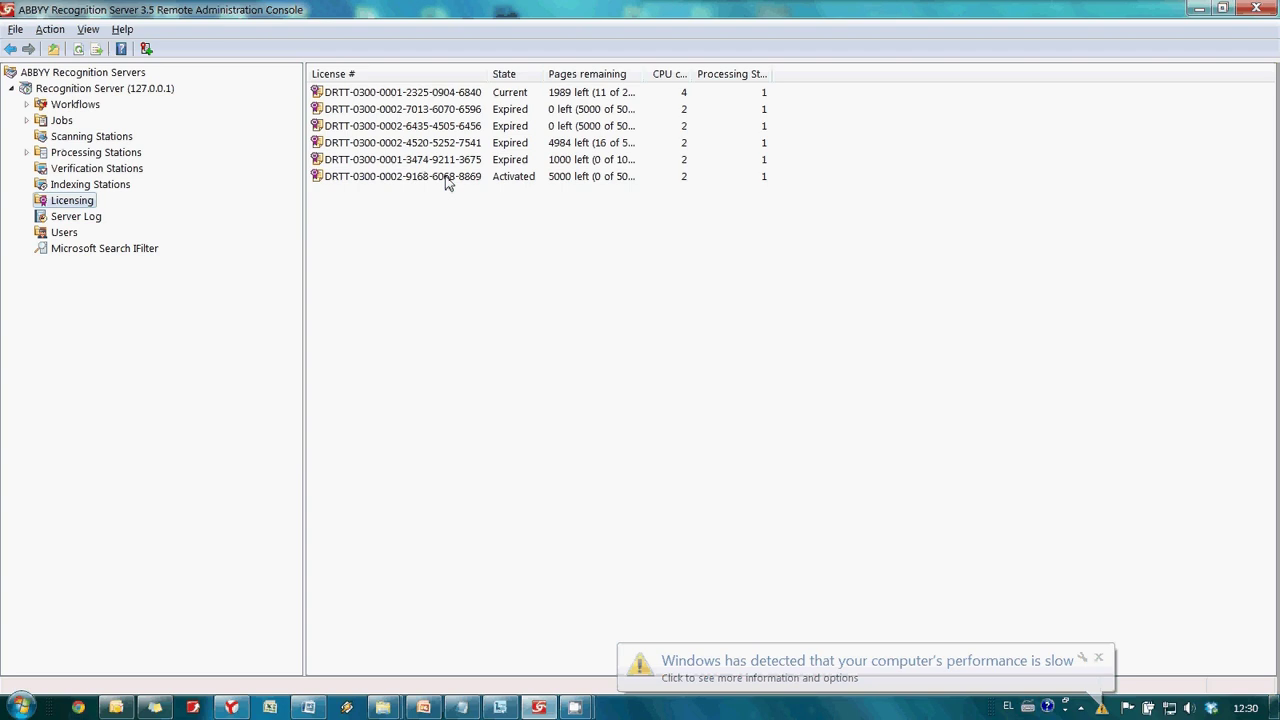
click(449, 178)
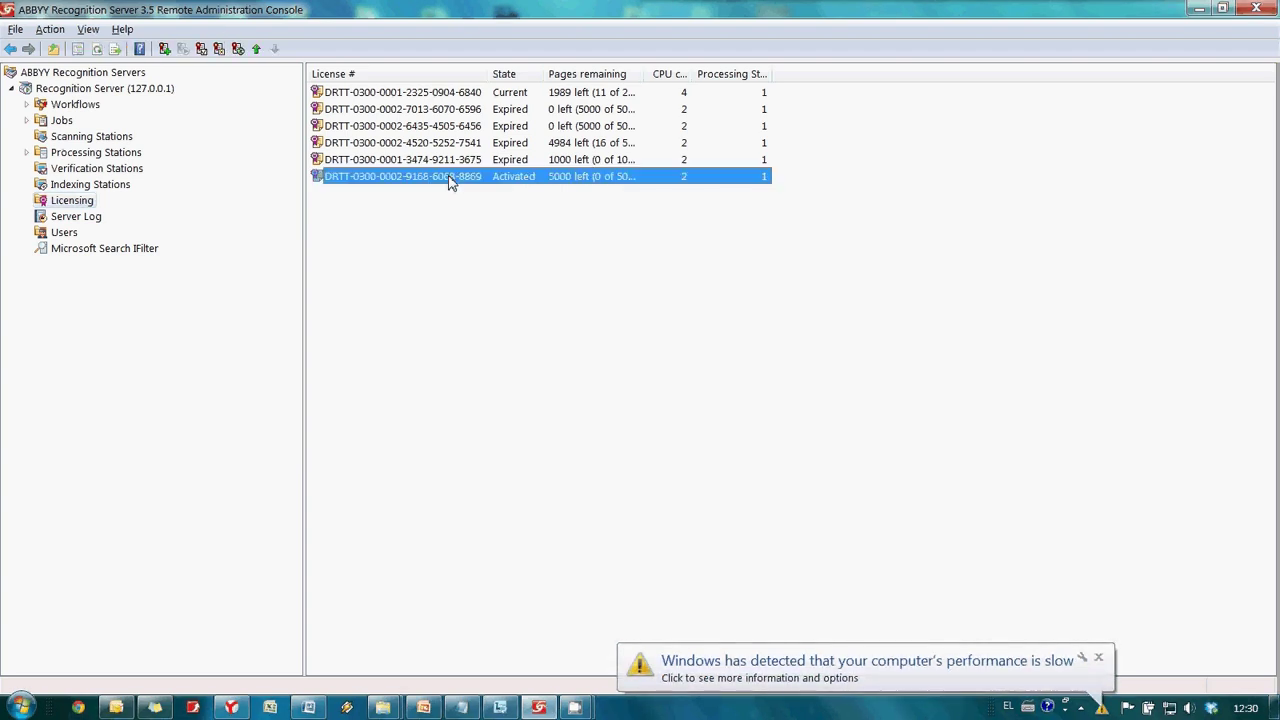
right_click(449, 178)
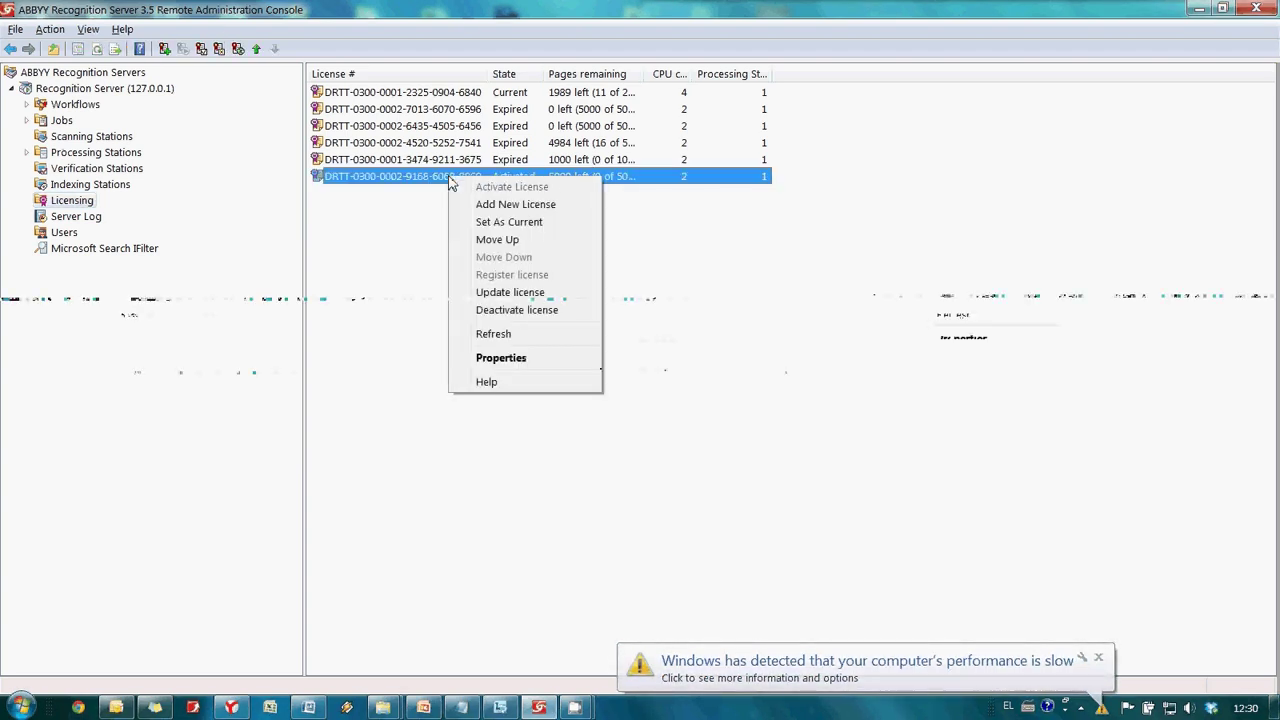
click(547, 222)
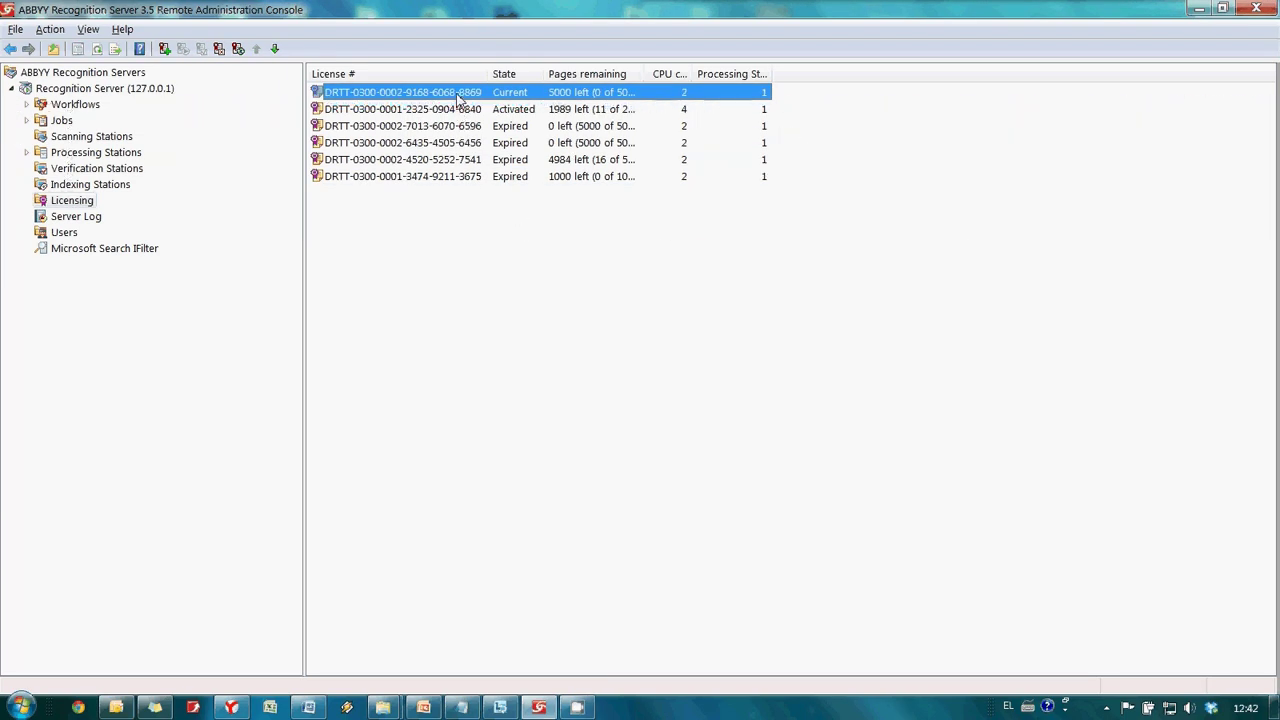
- Review the current license's general properties, including its expiration date, page limit, CPU cores and stations
double_click(460, 93)
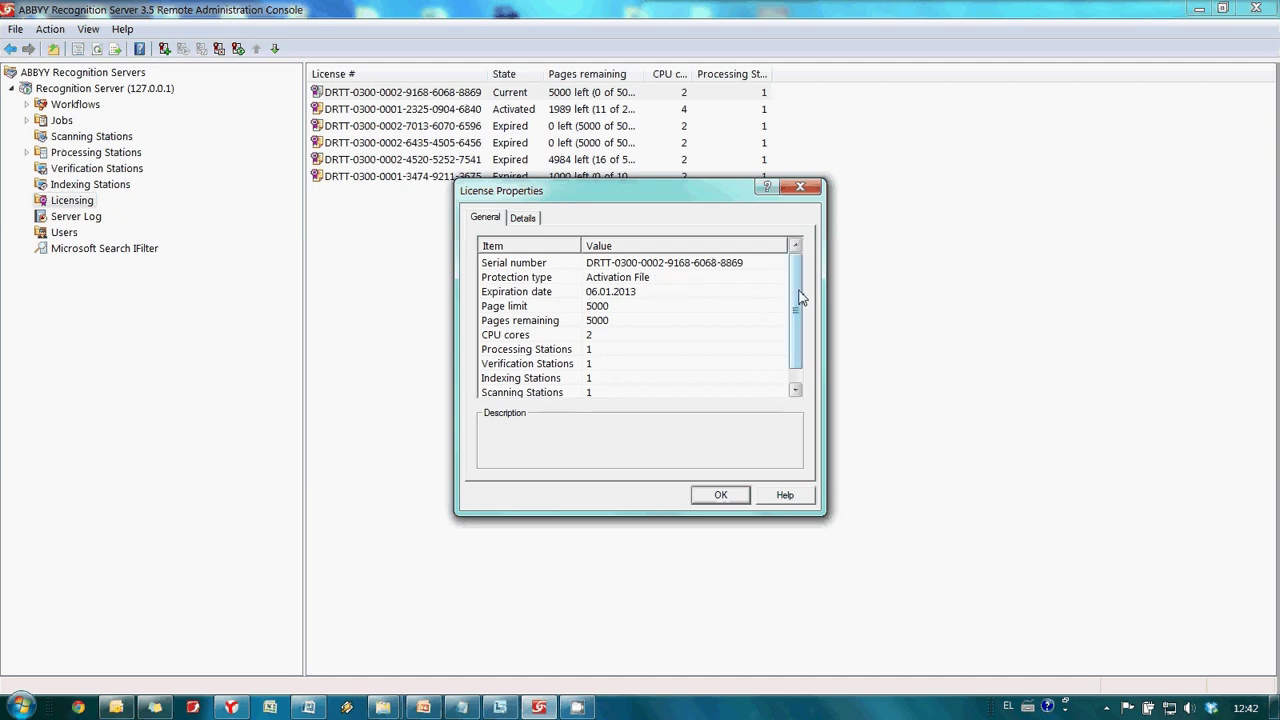
drag(800, 297, 797, 320)
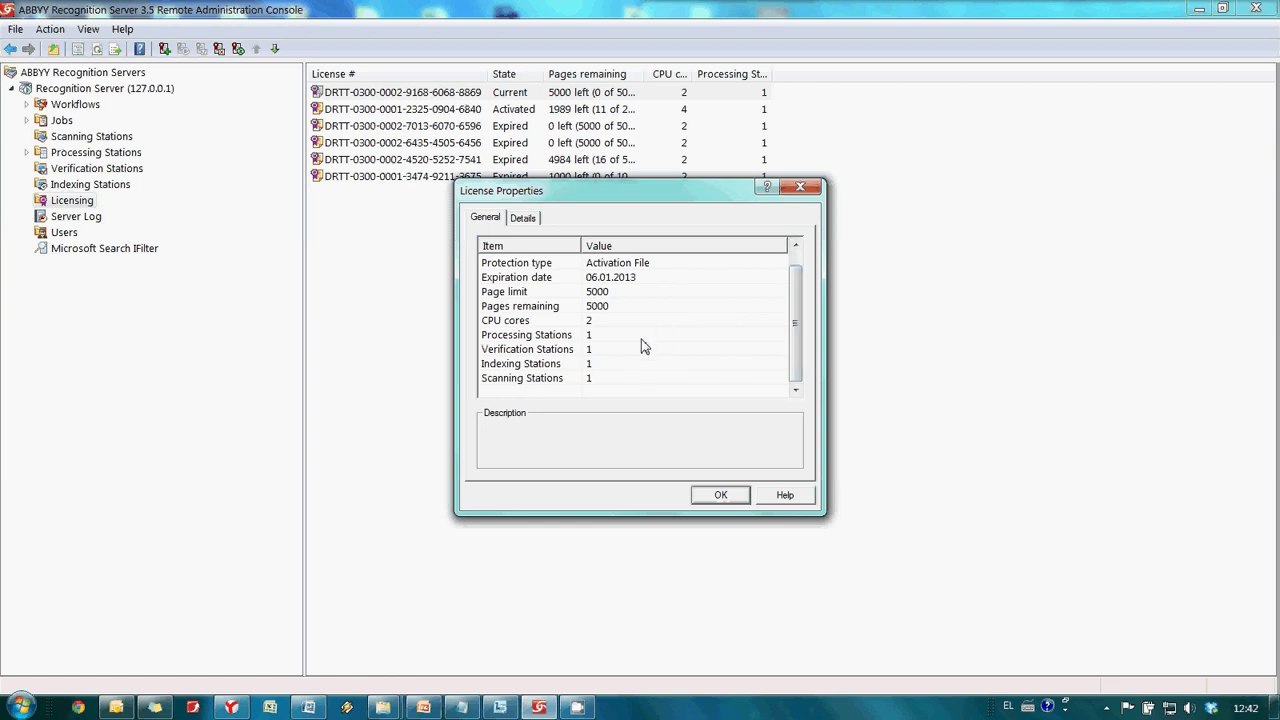
click(733, 499)
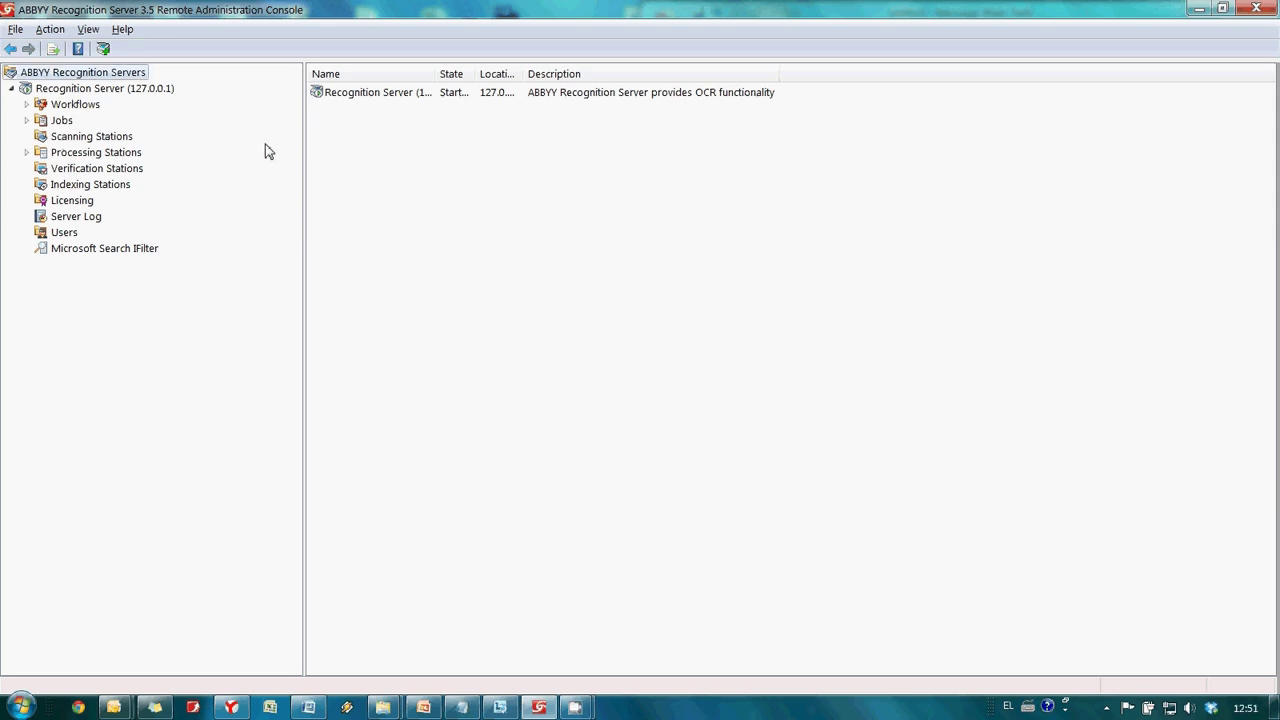
- Start adding a new license to the server and enter the second trial serial number, copied from the Notepad message
right_click(85, 200)
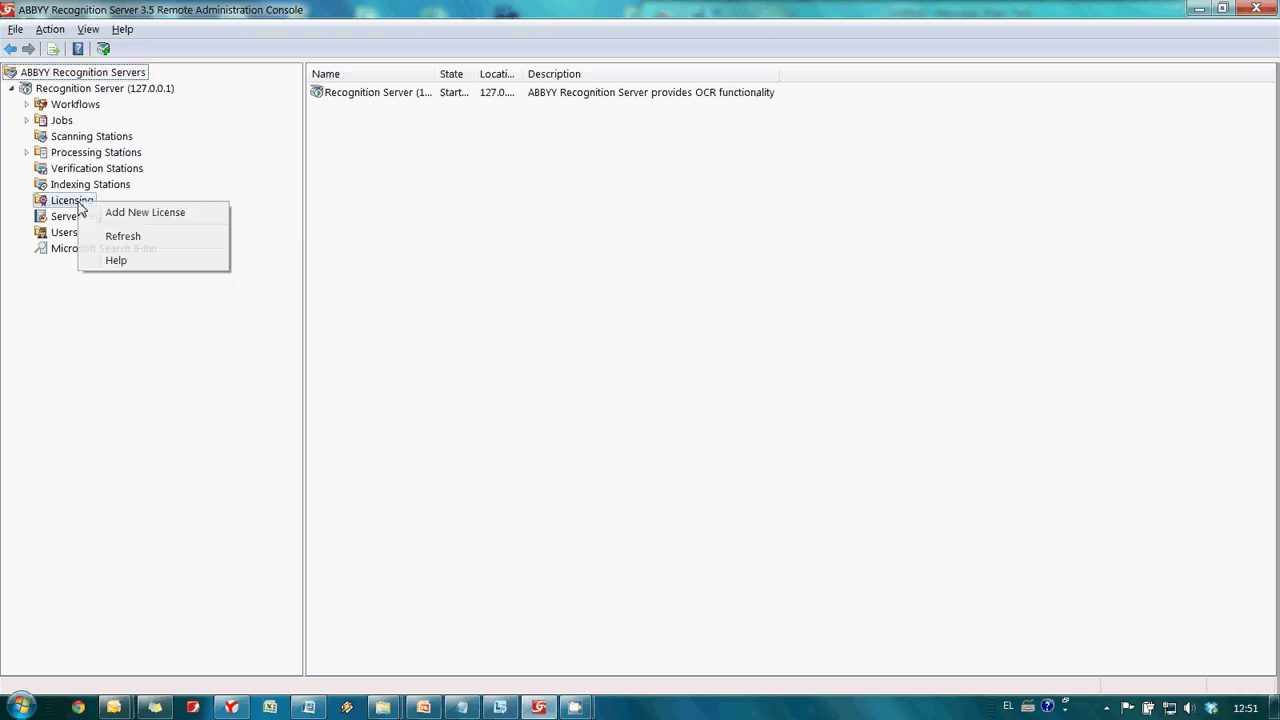
click(150, 212)
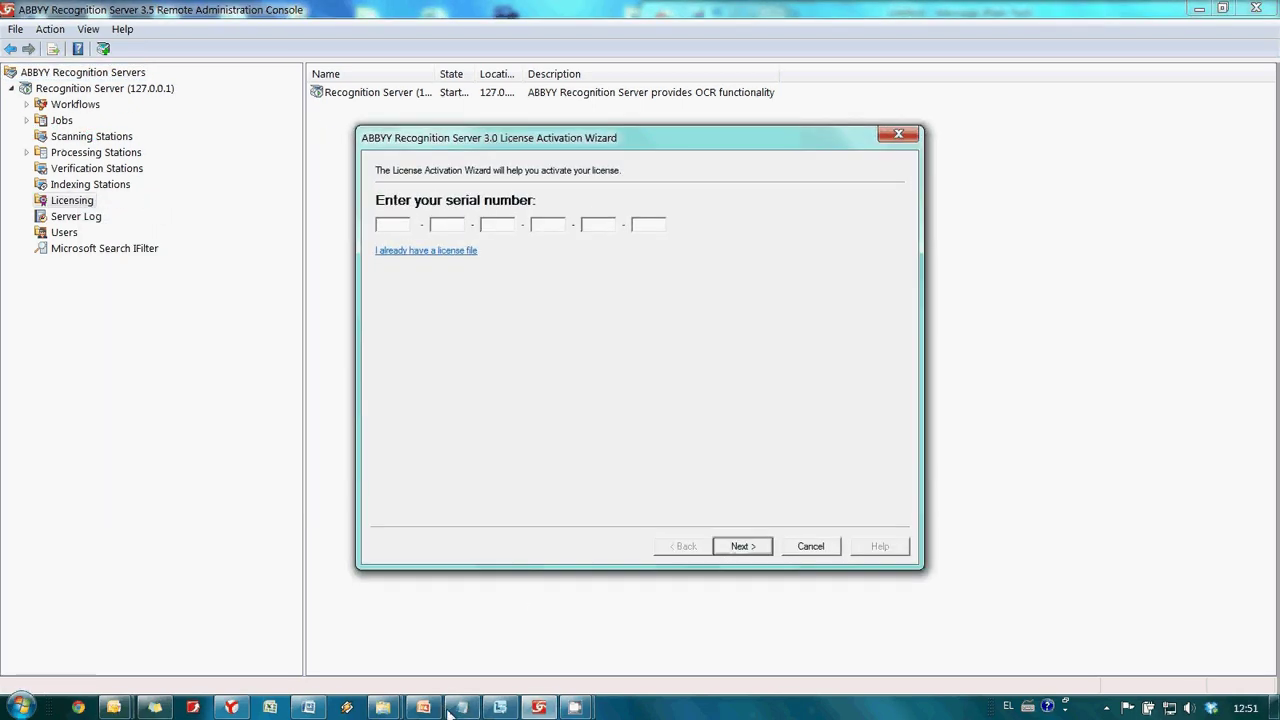
click(461, 707)
click(268, 161)
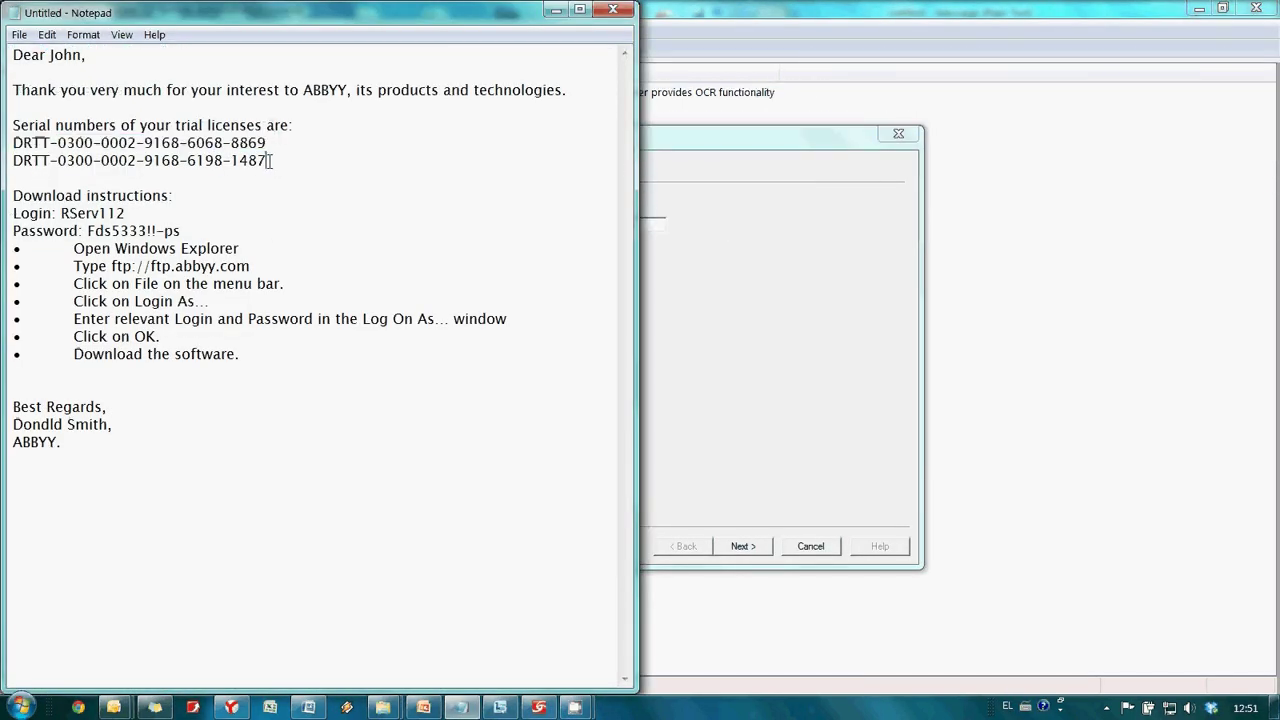
shift+click(17, 161)
right_click(17, 161)
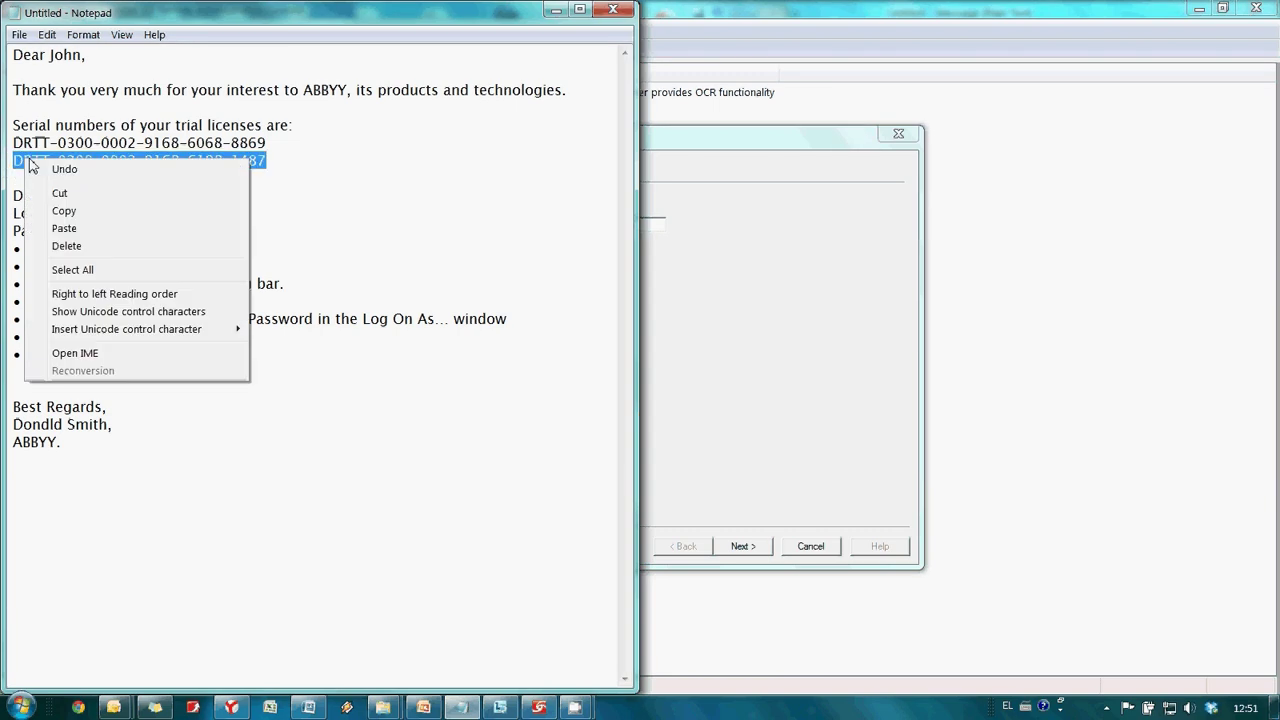
click(80, 210)
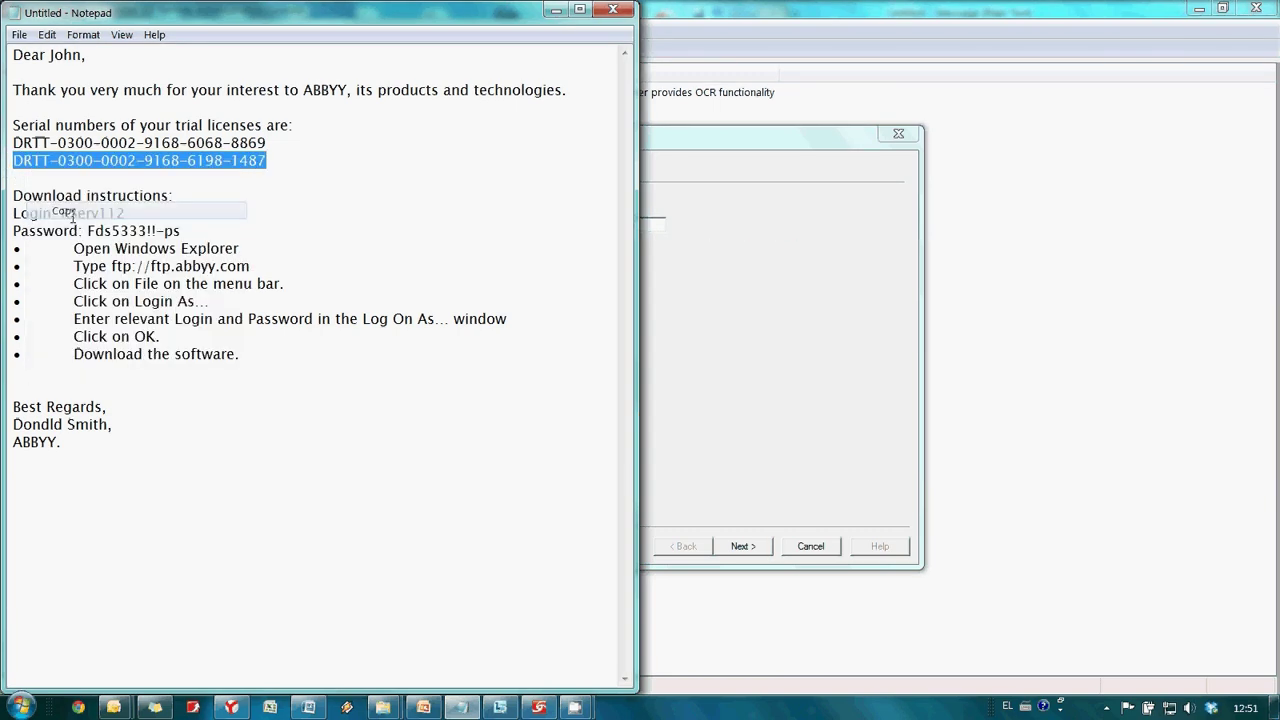
click(556, 10)
right_click(398, 223)
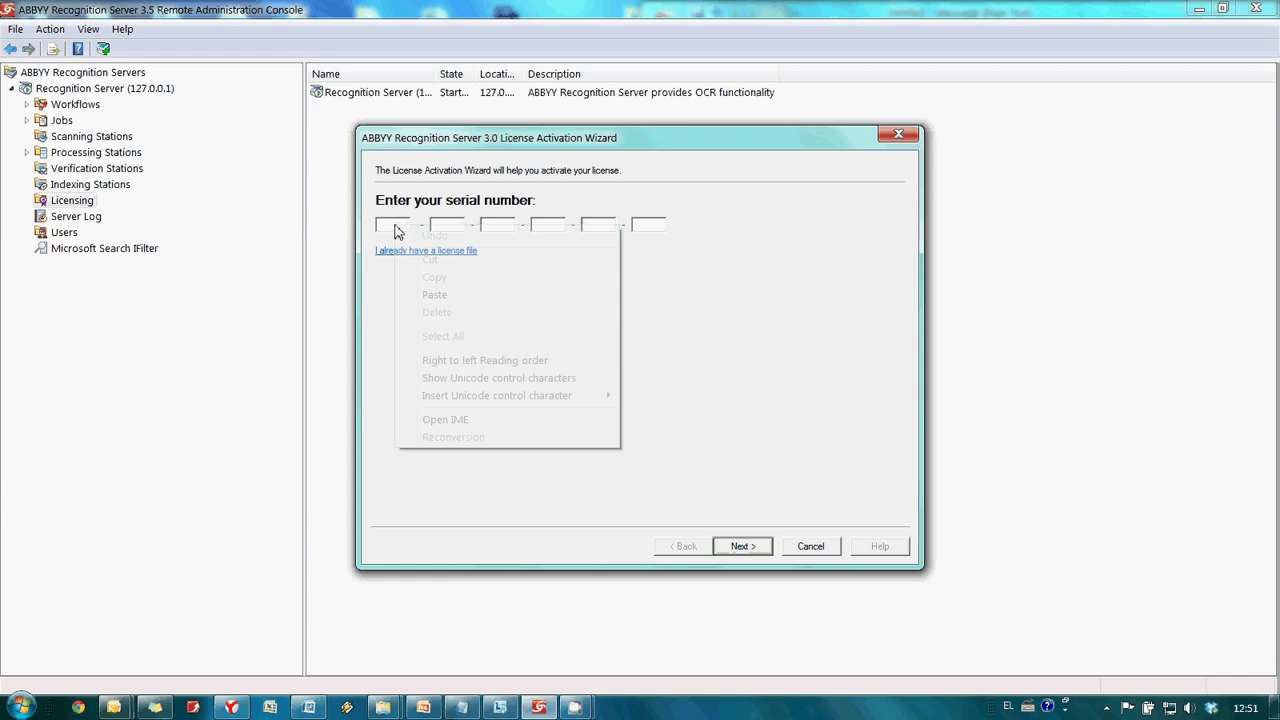
click(434, 295)
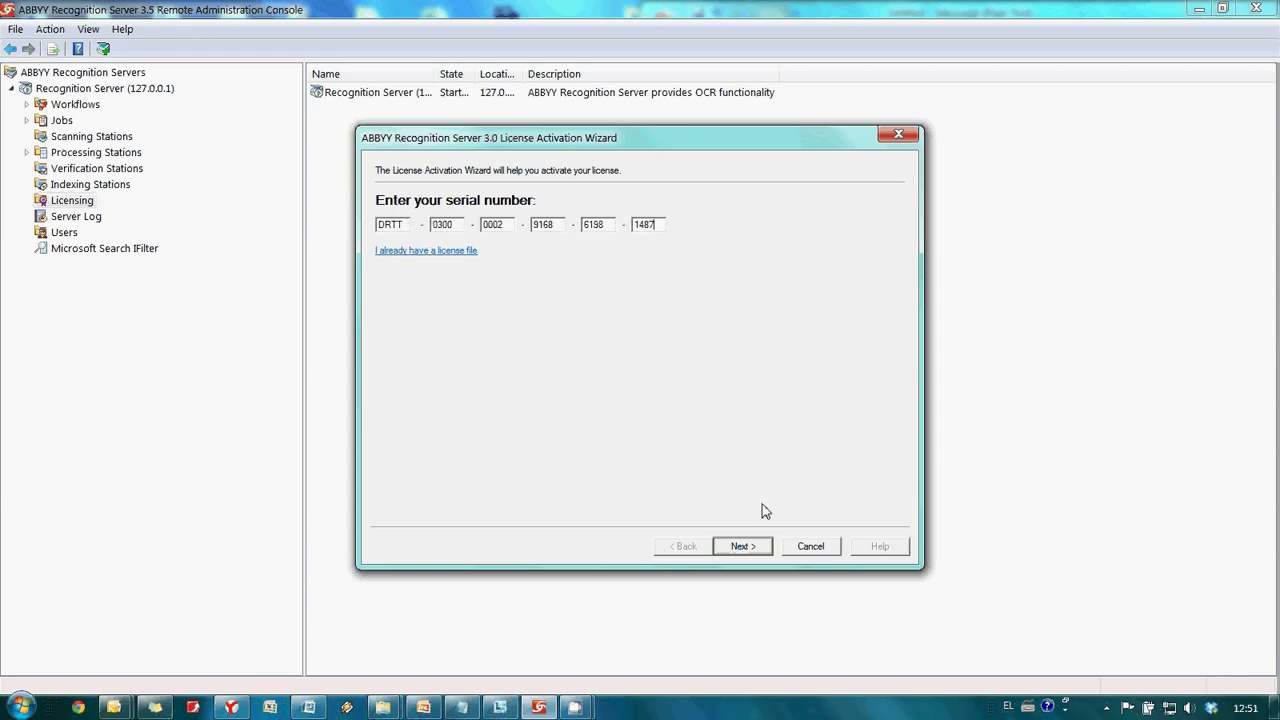
- Choose activation by e-mail from another computer as the activation method and continue to the activation request
click(749, 547)
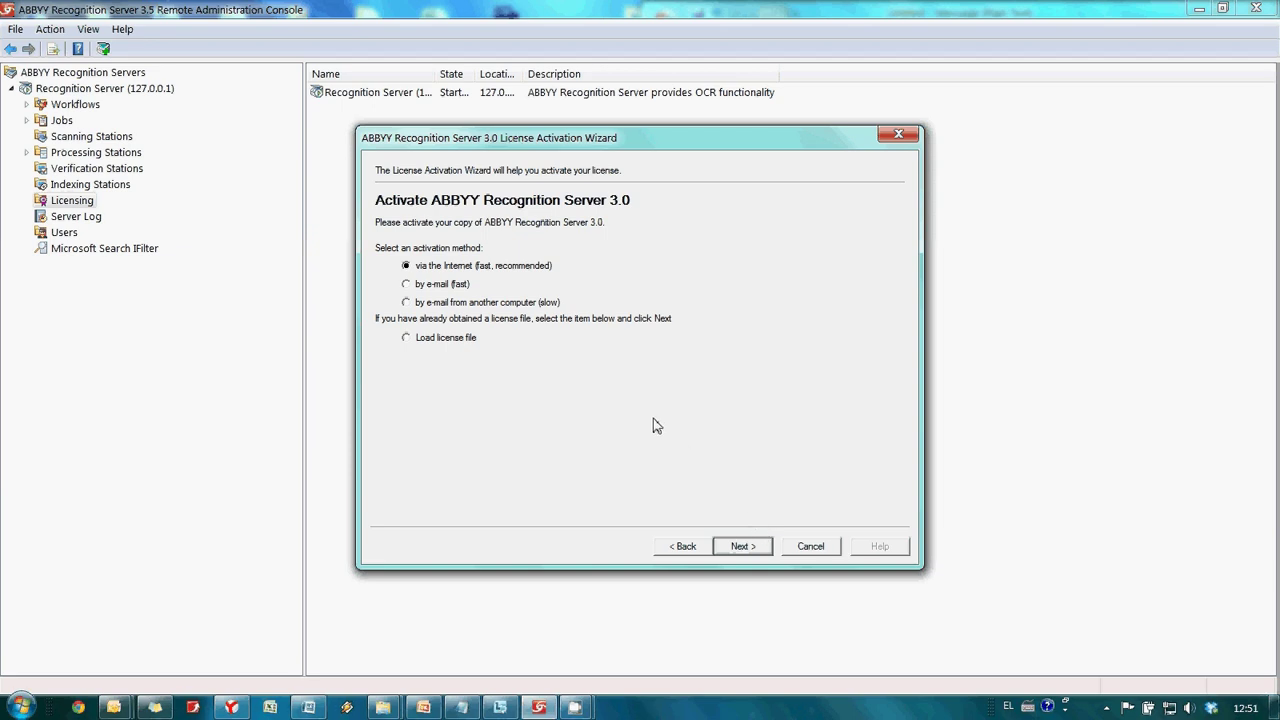
click(462, 306)
click(746, 548)
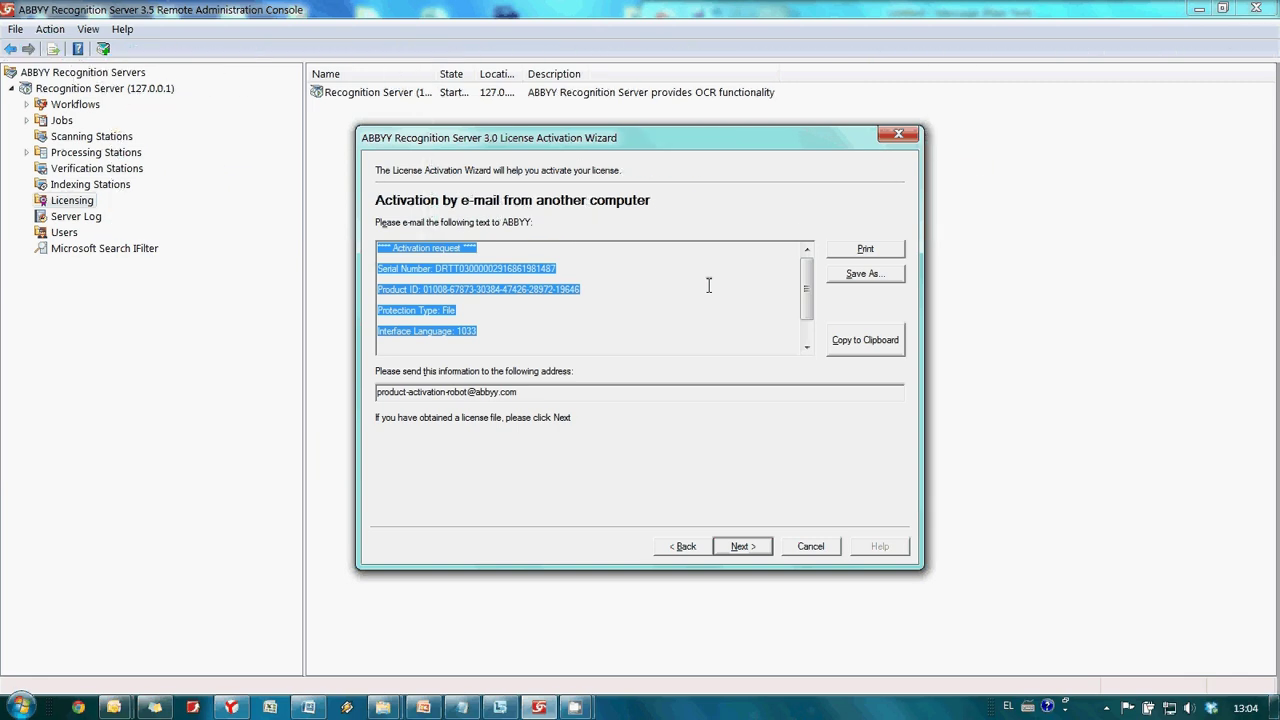
- Copy the activation request text, including the serial number, from the wizard into a new Notepad document
drag(548, 392, 226, 397)
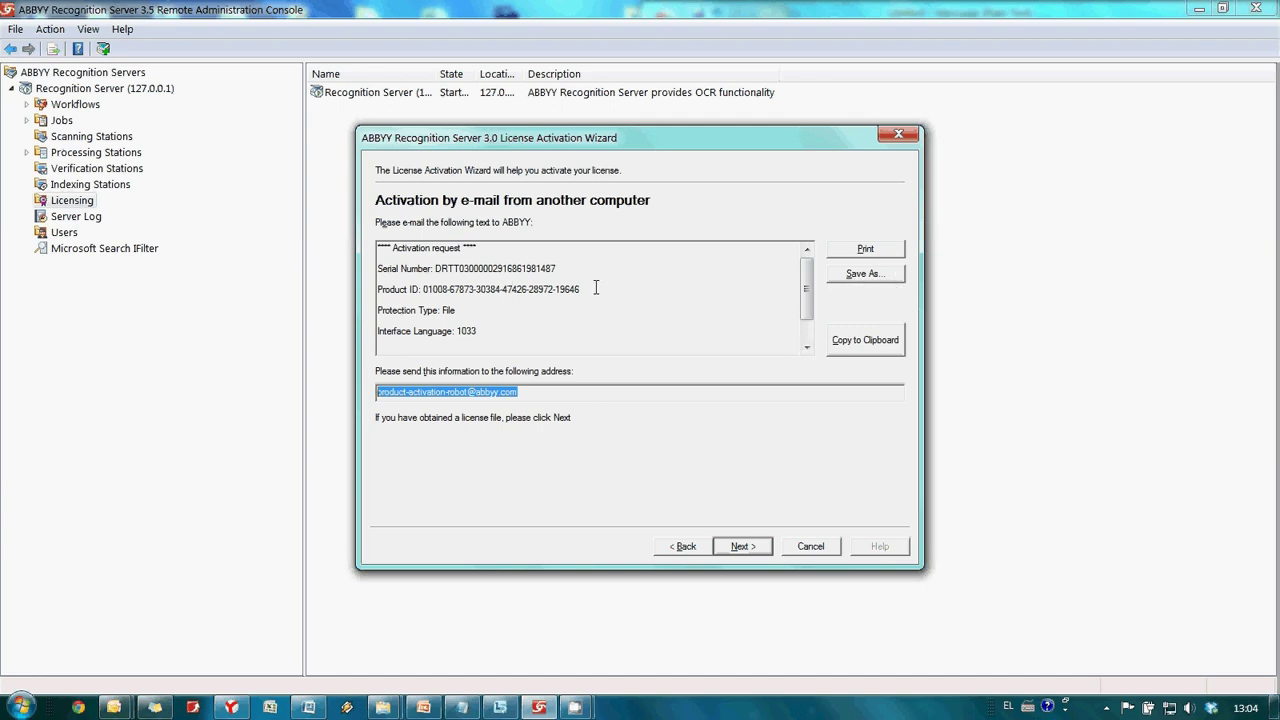
right_click(561, 285)
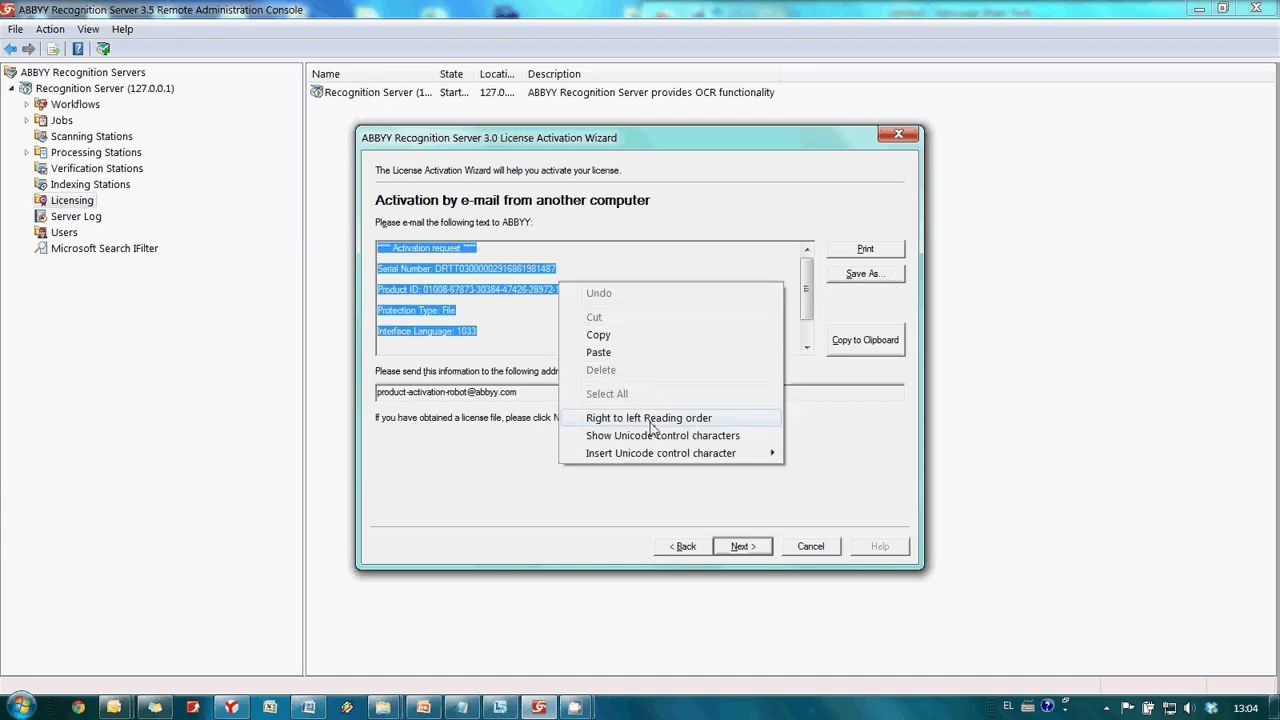
click(600, 335)
key(super)
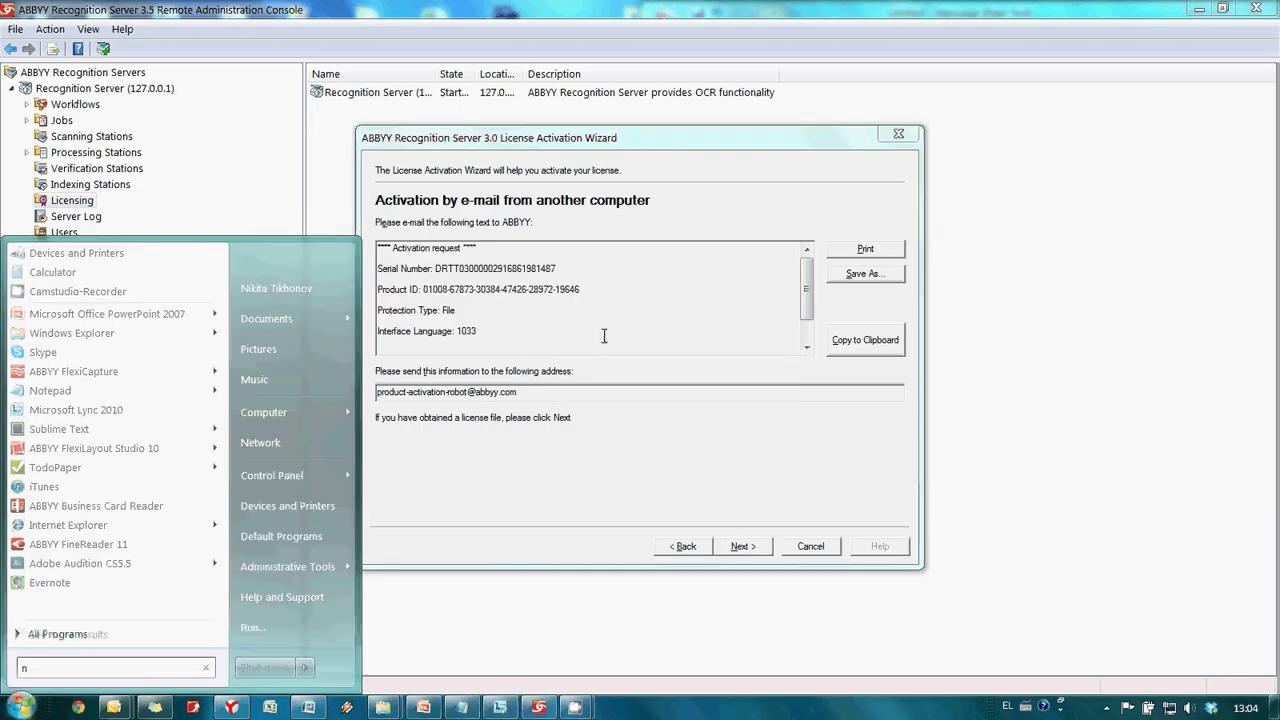
text(notep)
key(Return)
key(ctrl+v)
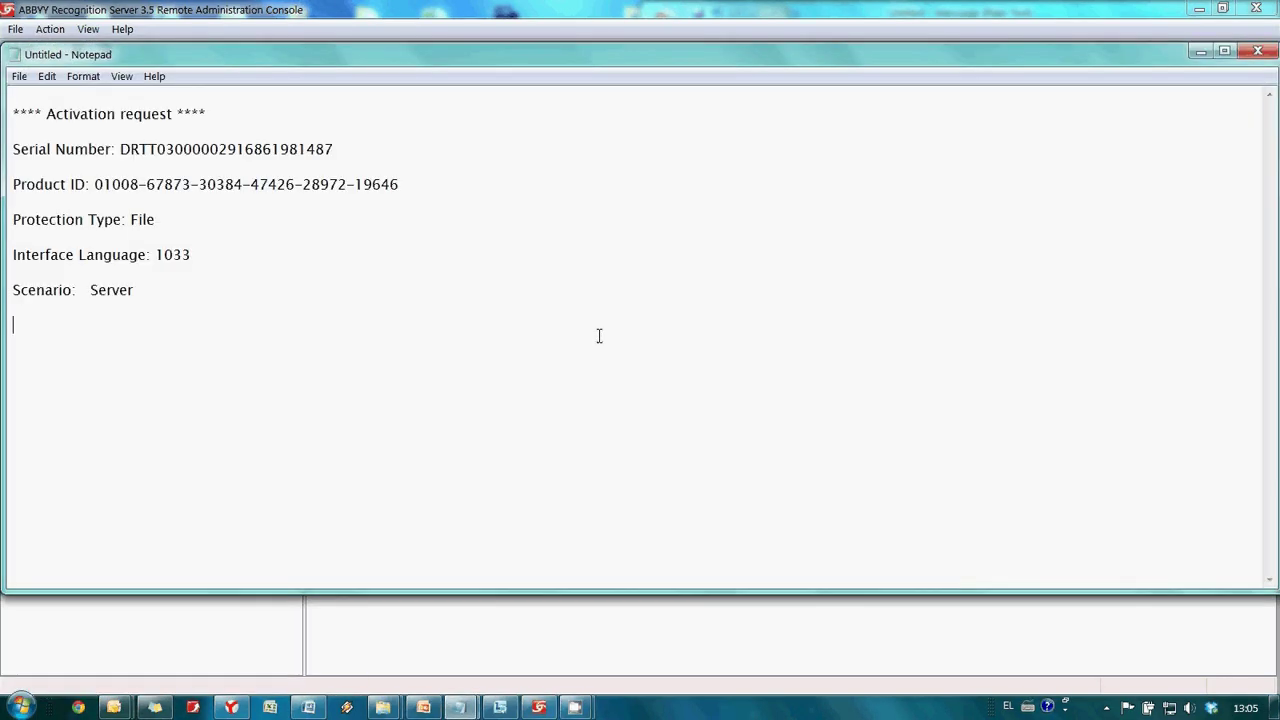
- Copy the activation recipient's e-mail address from the wizard into the first line of the Notepad document
click(516, 35)
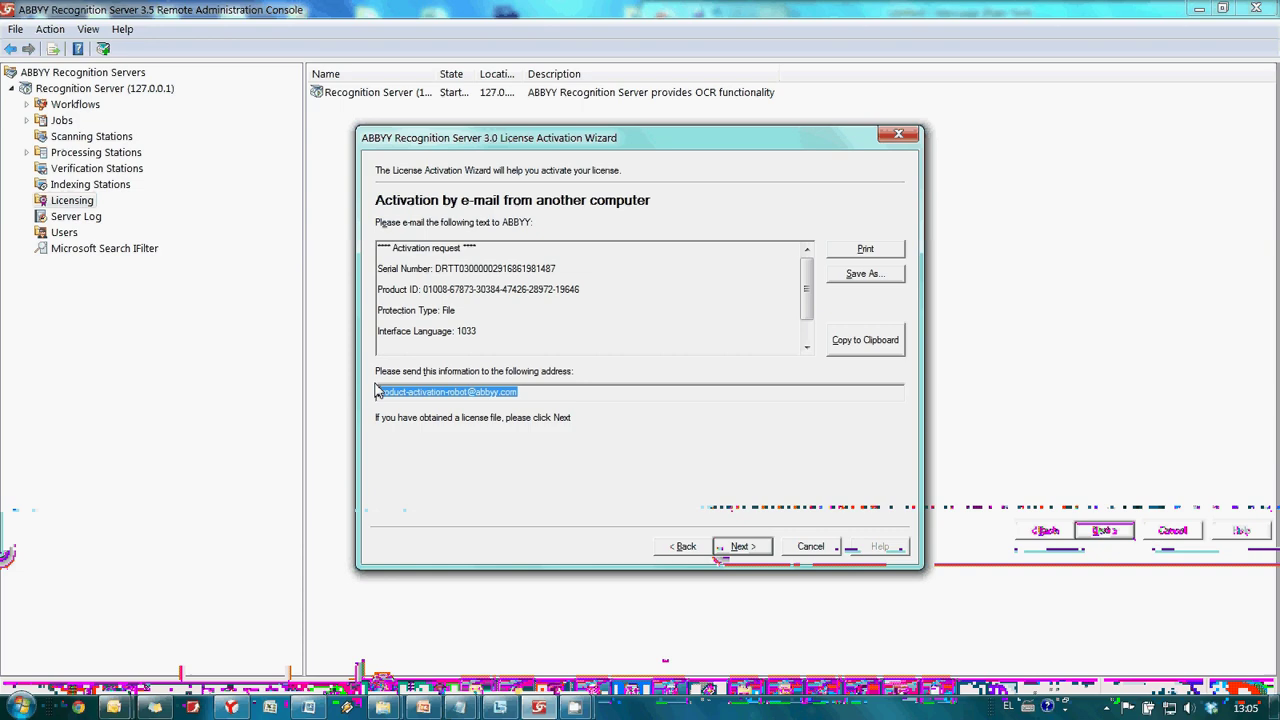
key(alt+Tab)
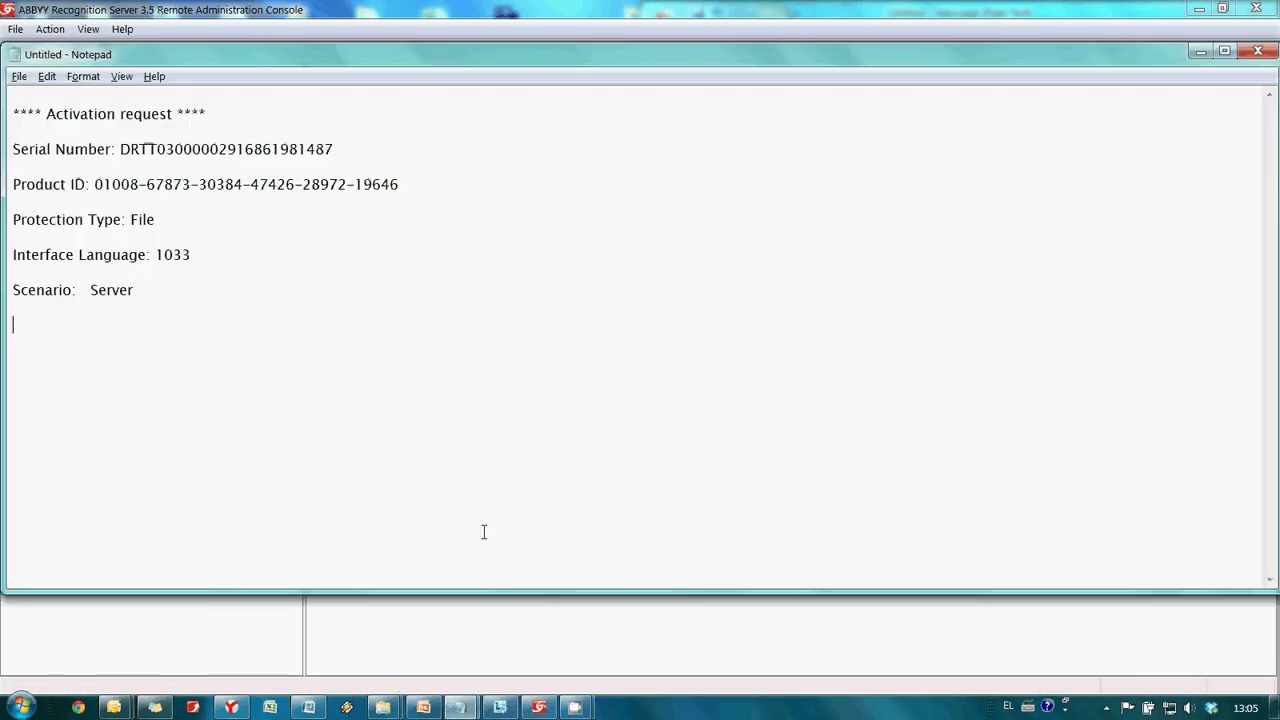
key(ctrl+v)
key(Return)
- Save the Notepad document to the Desktop as "activation request"
click(19, 76)
click(45, 156)
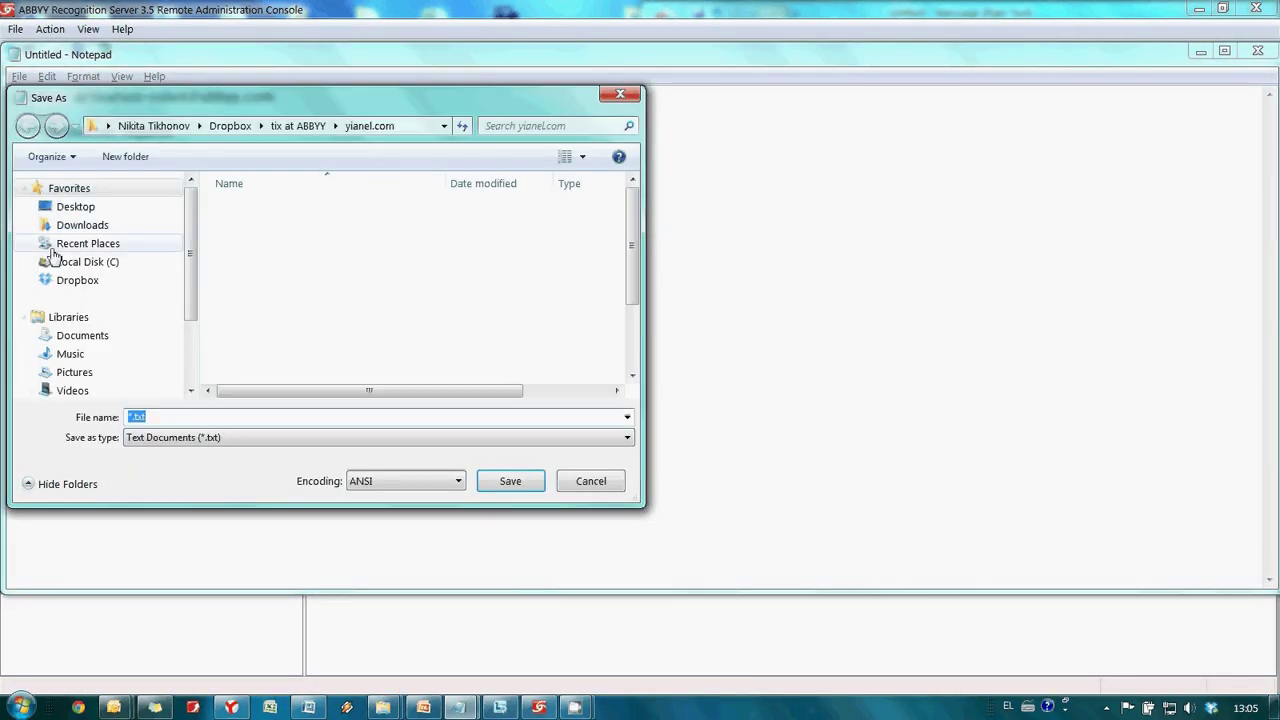
click(75, 206)
click(166, 417)
text(acti)
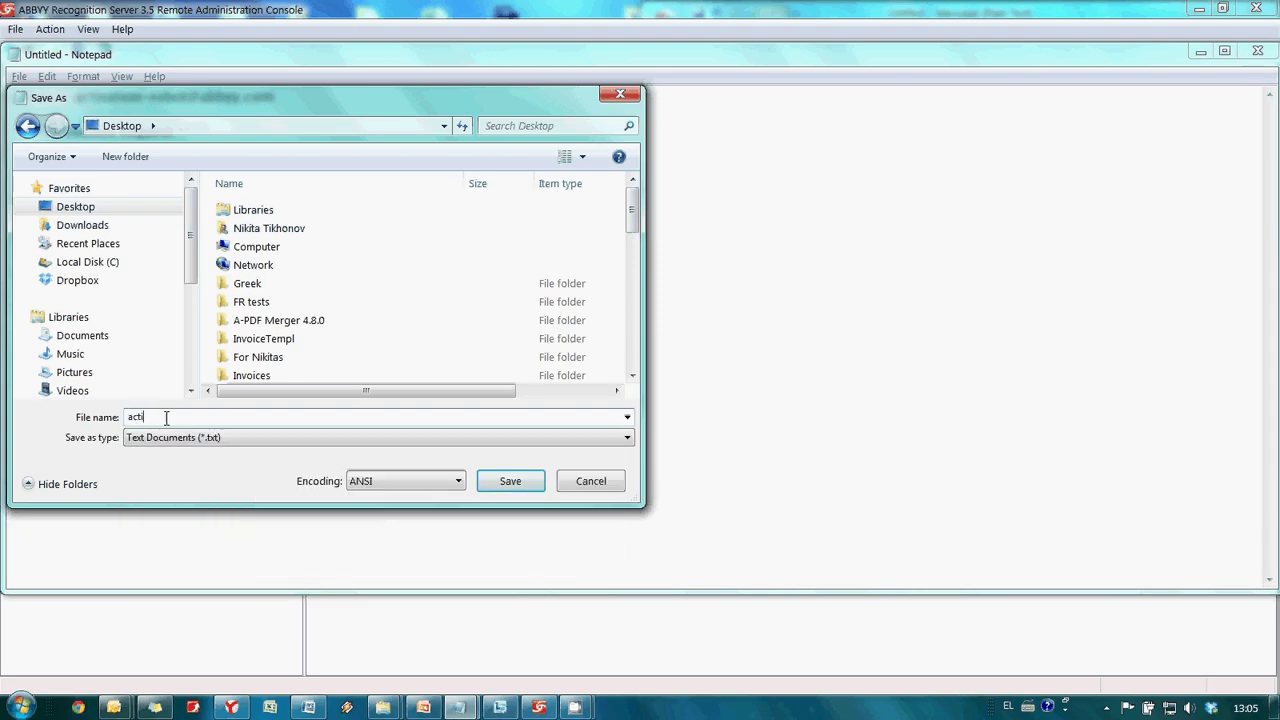
text(vation request)
key(Return)
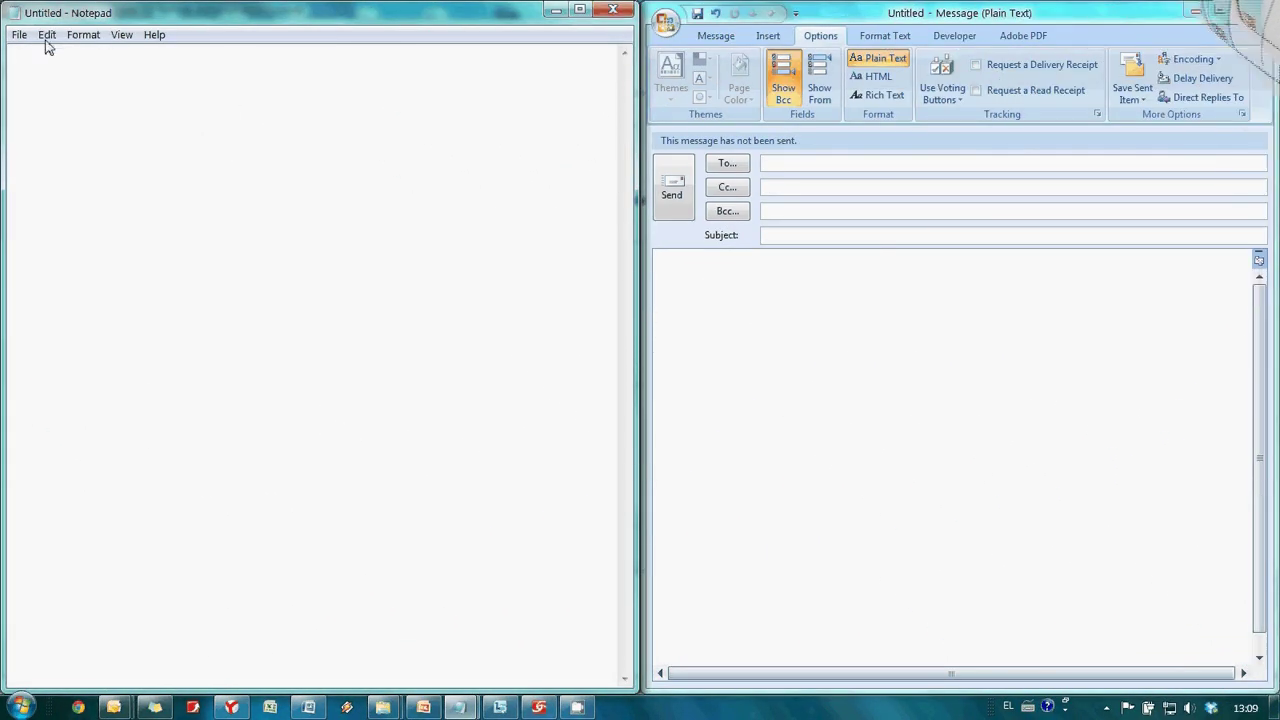
- Open activation request.txt from the Desktop in the empty Notepad window beside the new e-mail message
click(17, 35)
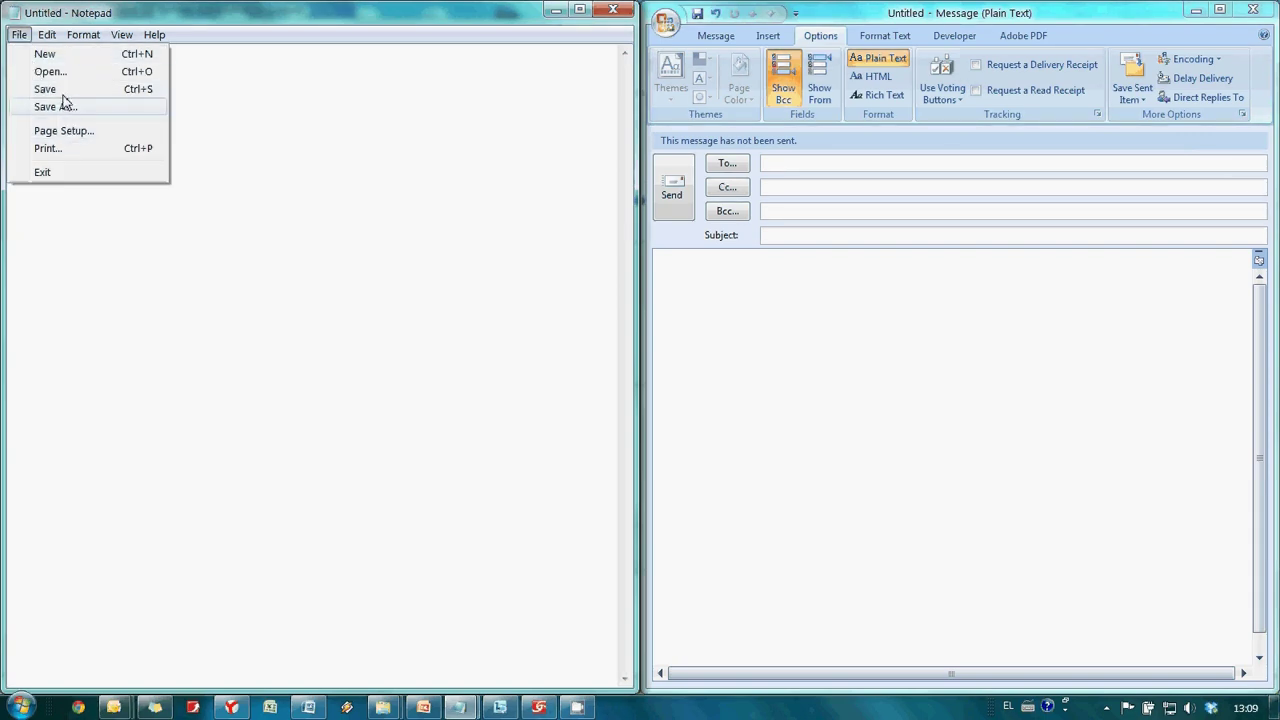
click(50, 72)
drag(445, 178, 448, 345)
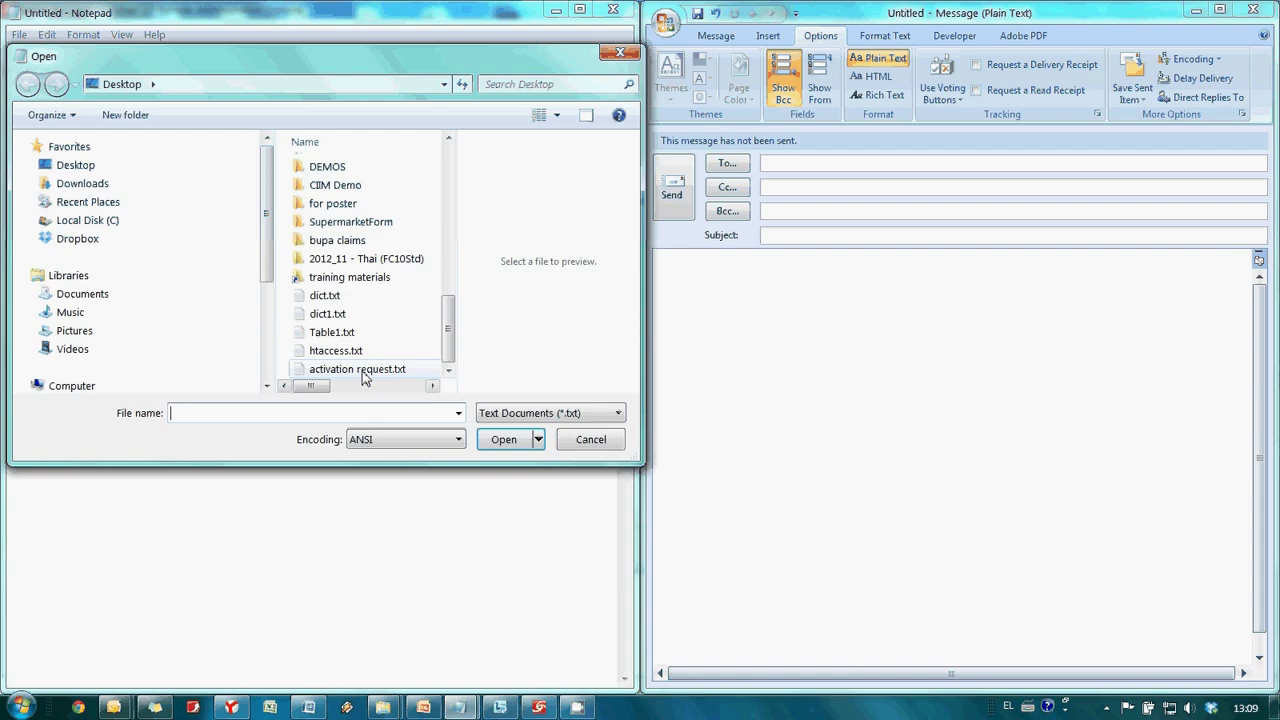
click(400, 371)
click(517, 445)
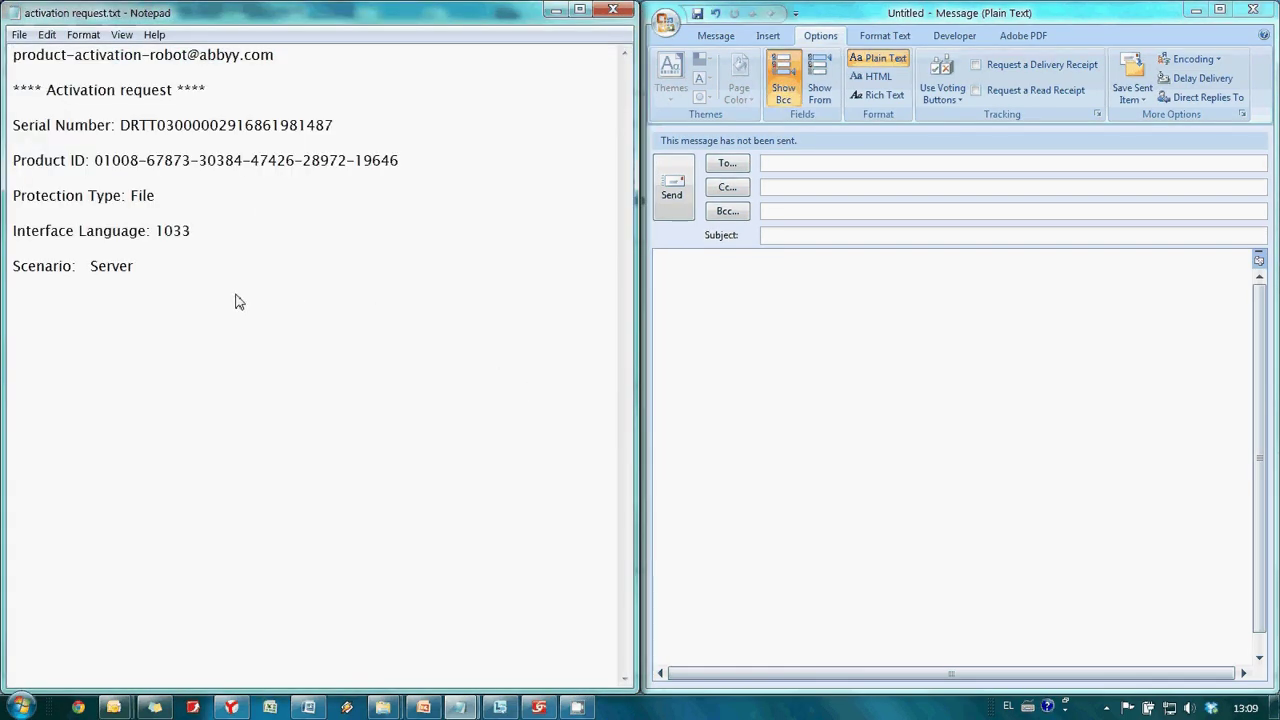
- Copy the activation request text with the serial number, without the address line, into the e-mail message body
drag(163, 277, 4, 78)
key(ctrl+c)
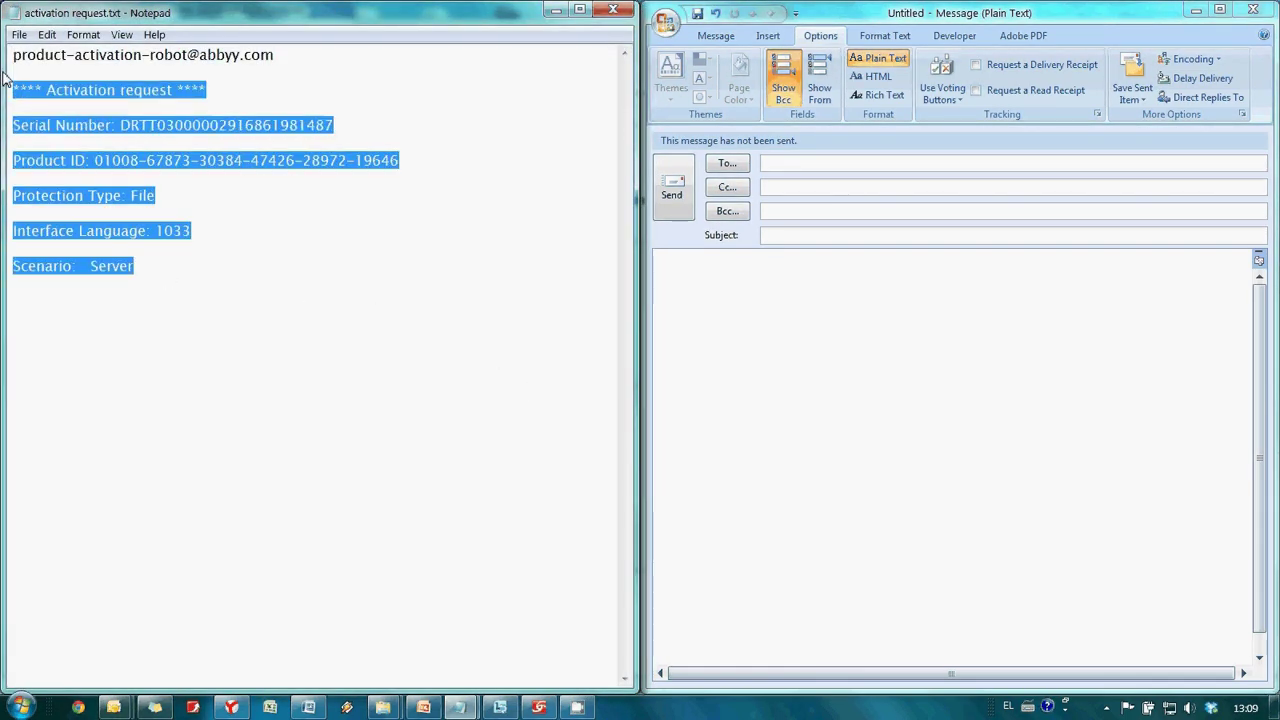
click(814, 344)
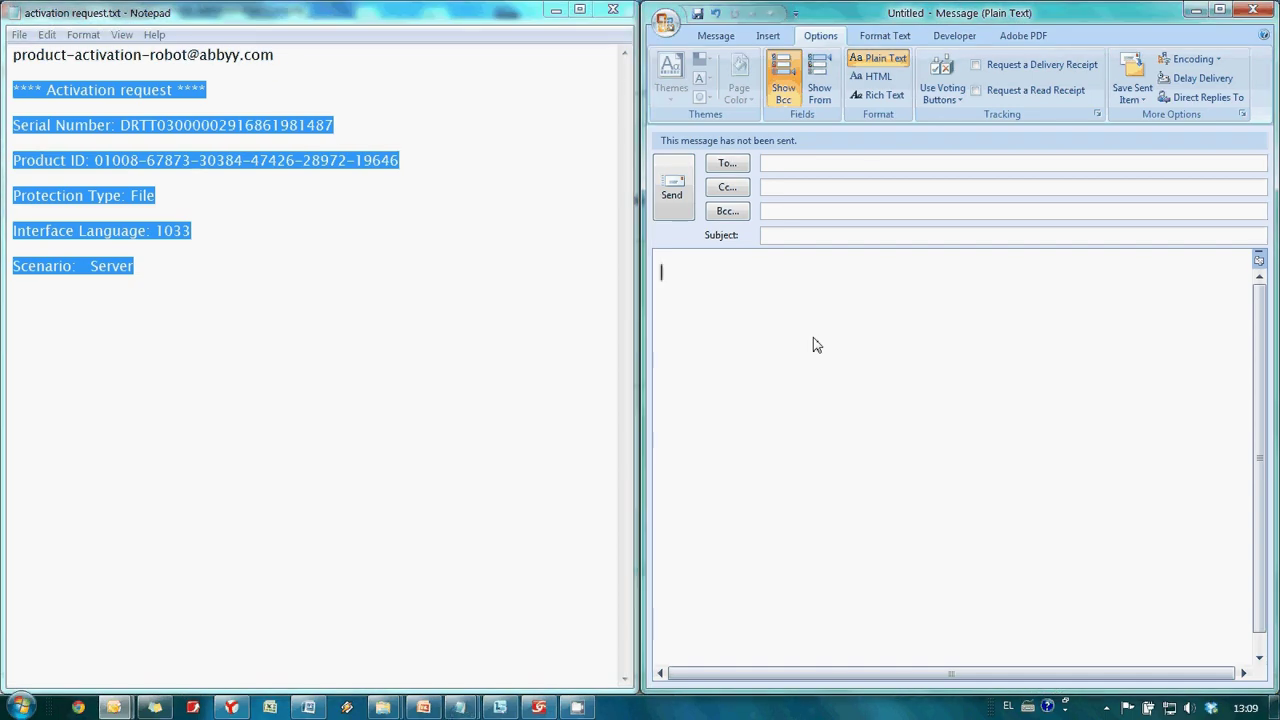
key(ctrl+v)
- Address the message to the activation e-mail address copied from the first line of the Notepad file
click(6, 68)
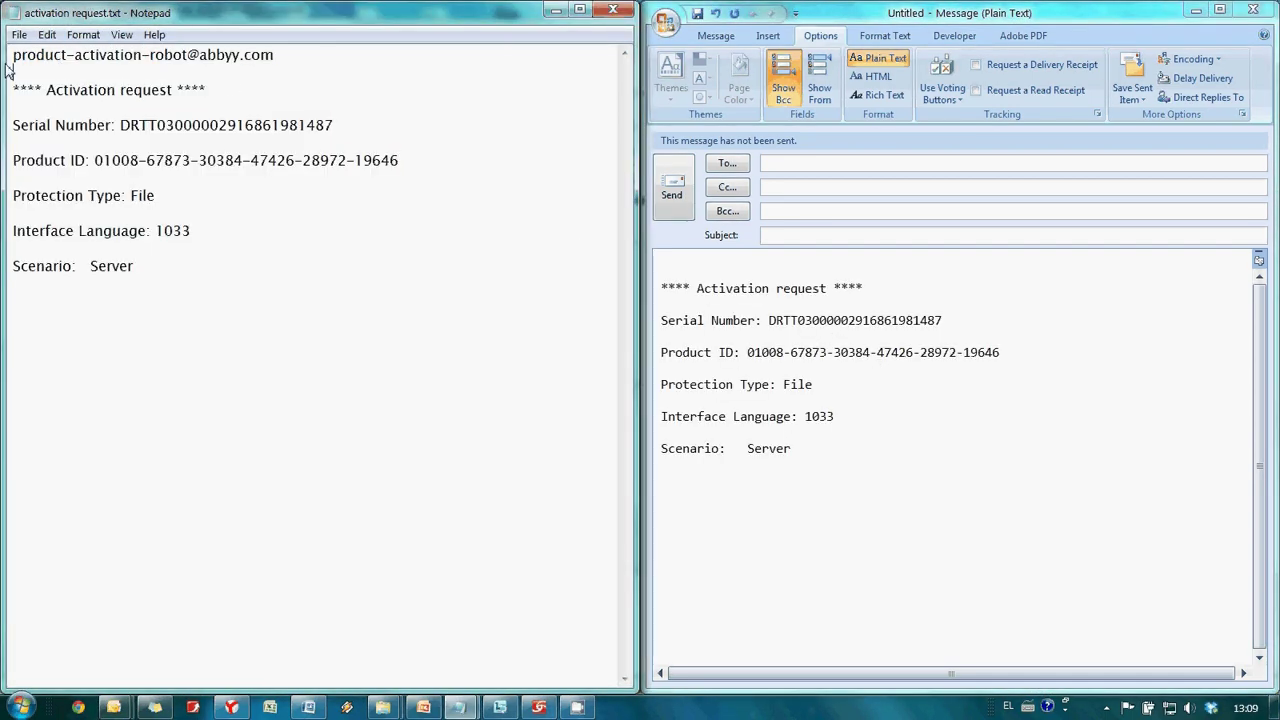
key(shift+End)
key(ctrl+c)
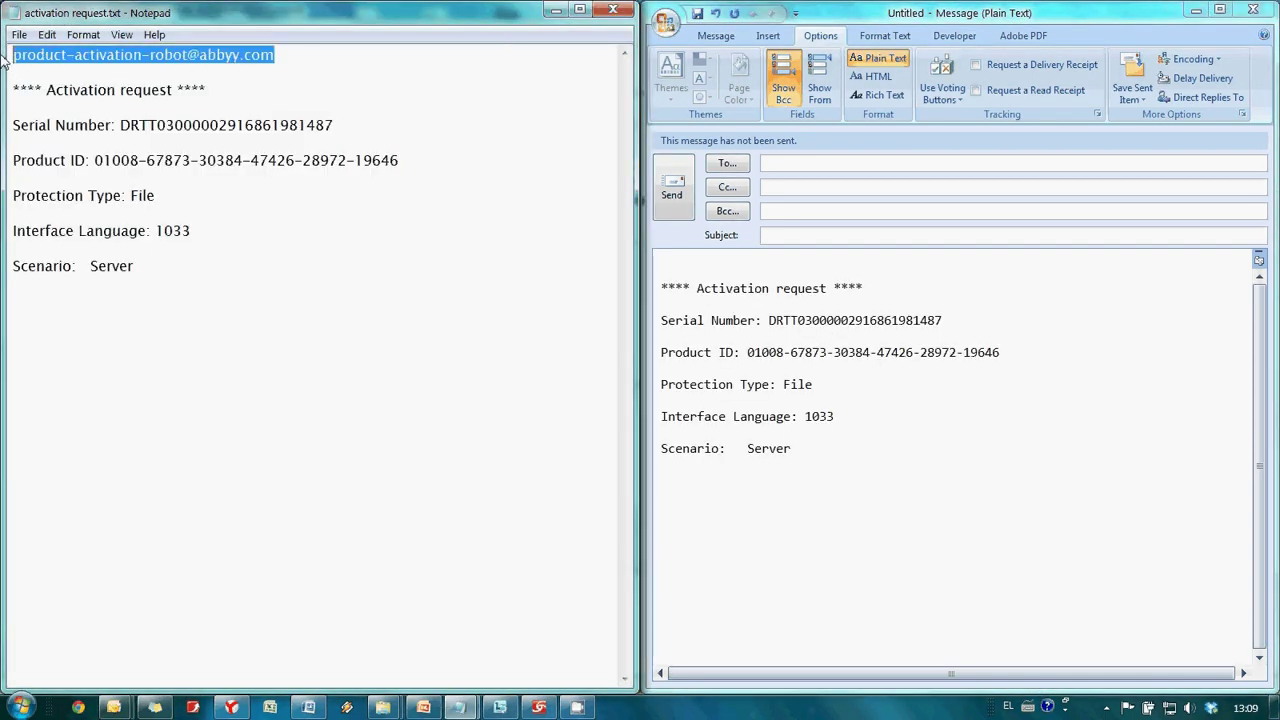
click(802, 165)
key(ctrl+v)
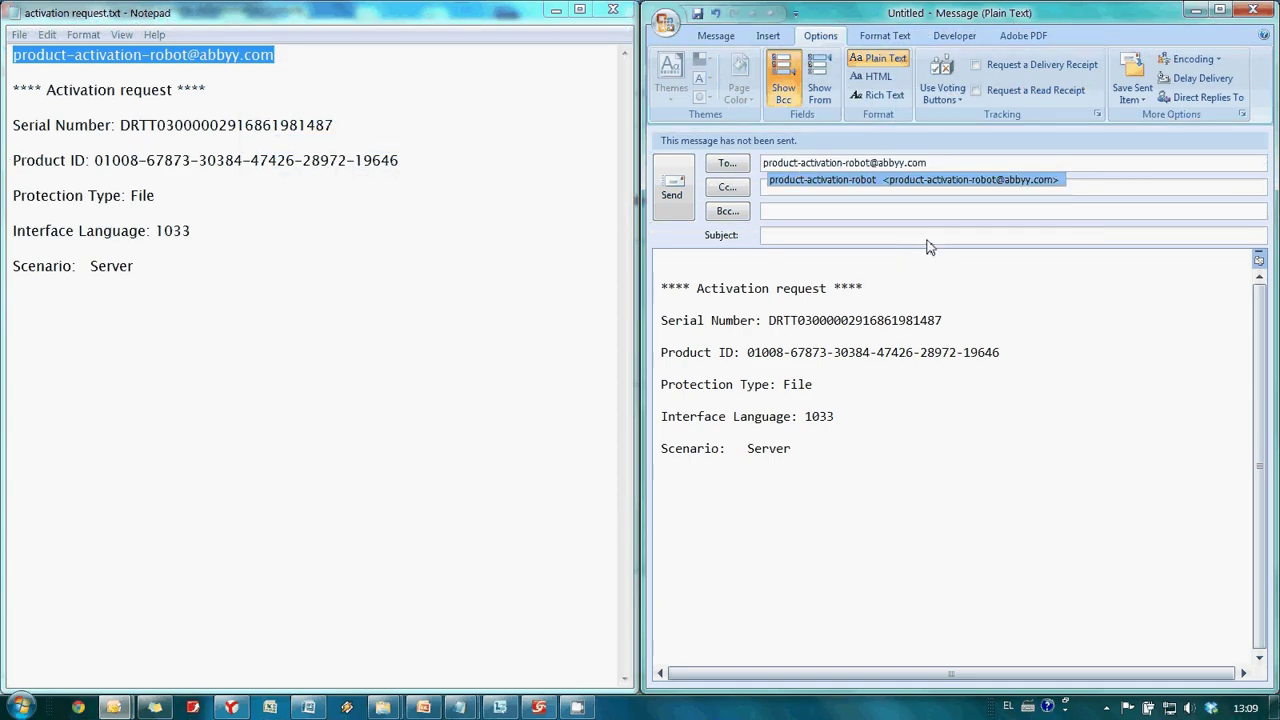
key(Escape)
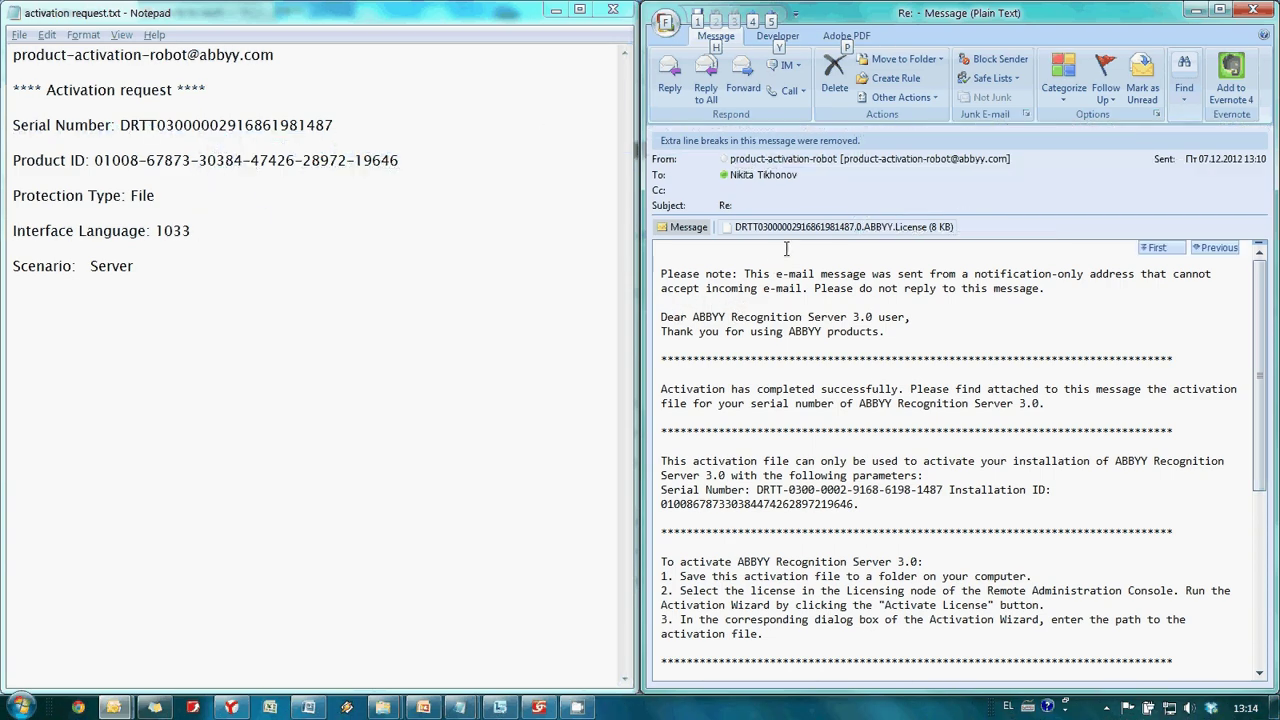
- Save the ABBYY license file attached to the activation reply to the Desktop
right_click(785, 228)
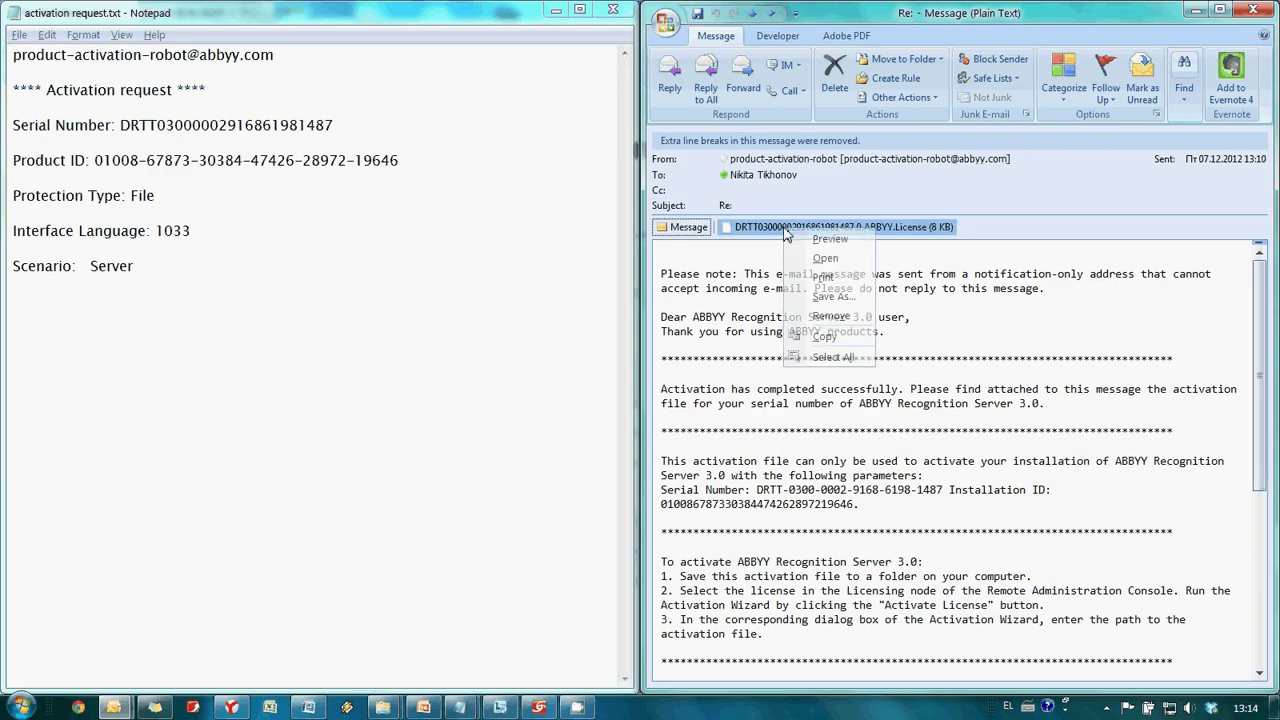
click(828, 298)
click(710, 160)
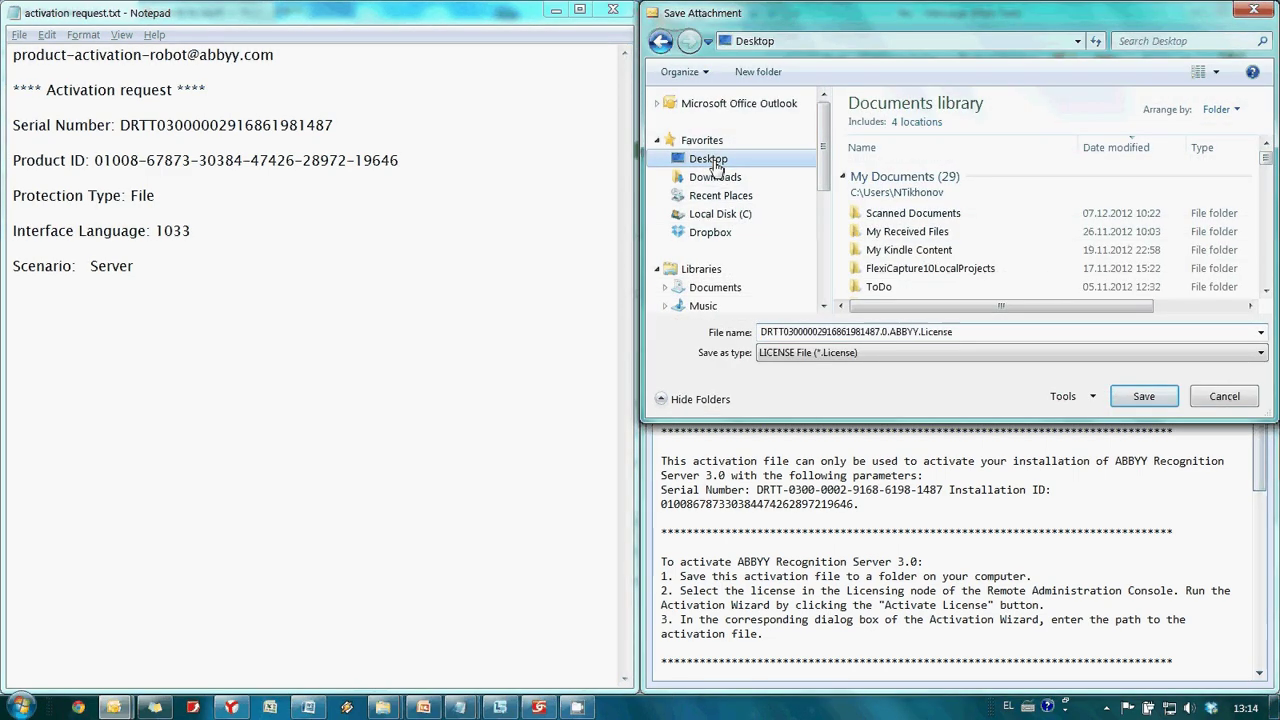
click(1143, 396)
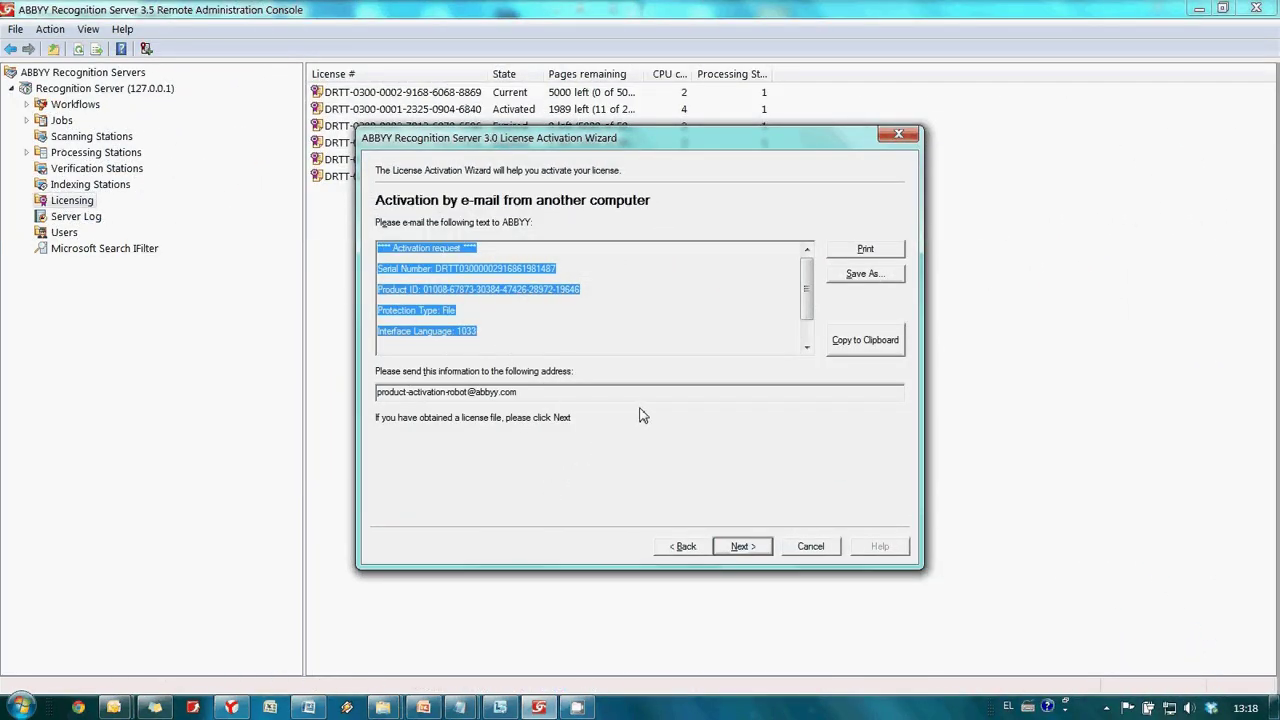
- Load the ABBYY license file from the Desktop in the activation wizard and finish the activation
click(748, 550)
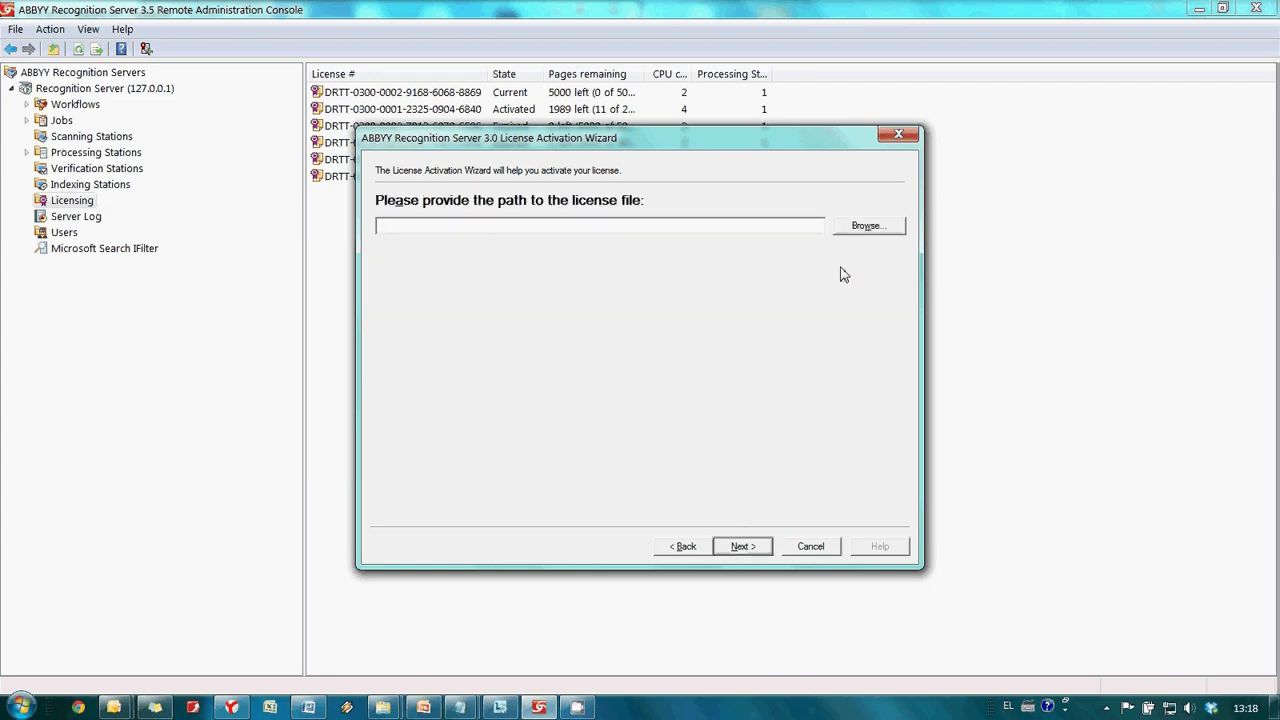
click(868, 227)
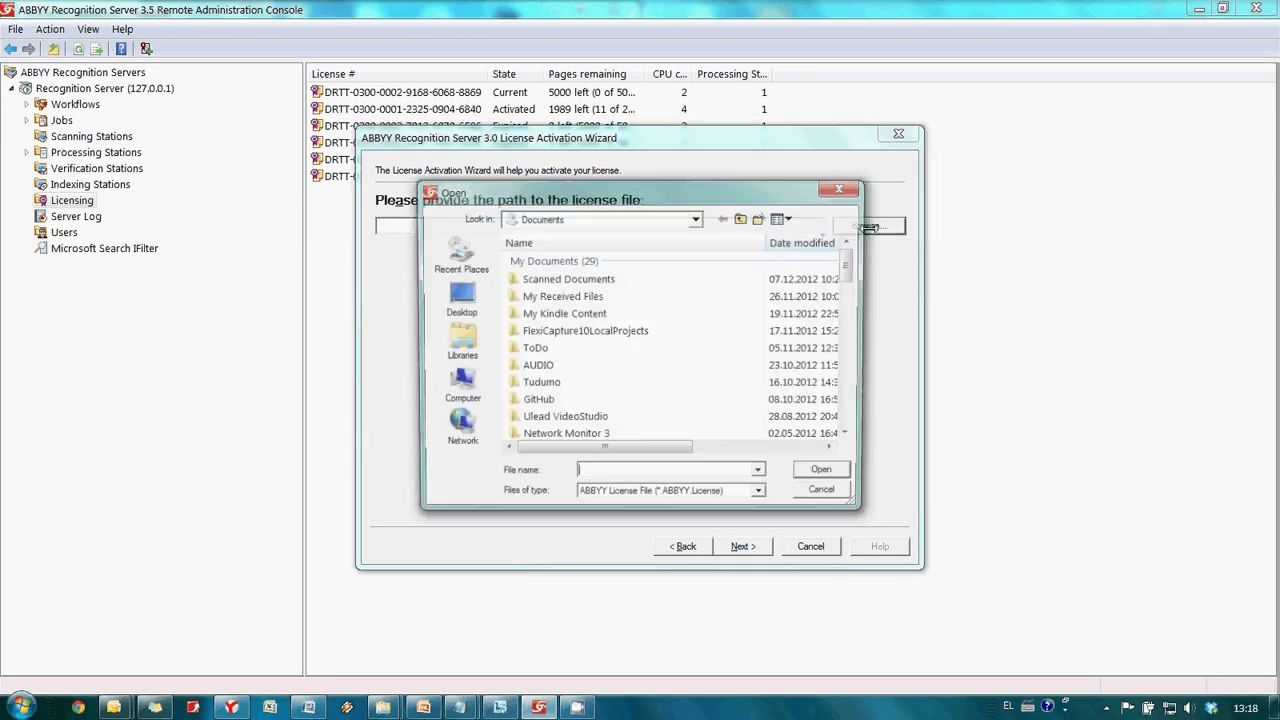
scroll(855, 298, down, 1)
scroll(855, 298, down, 3)
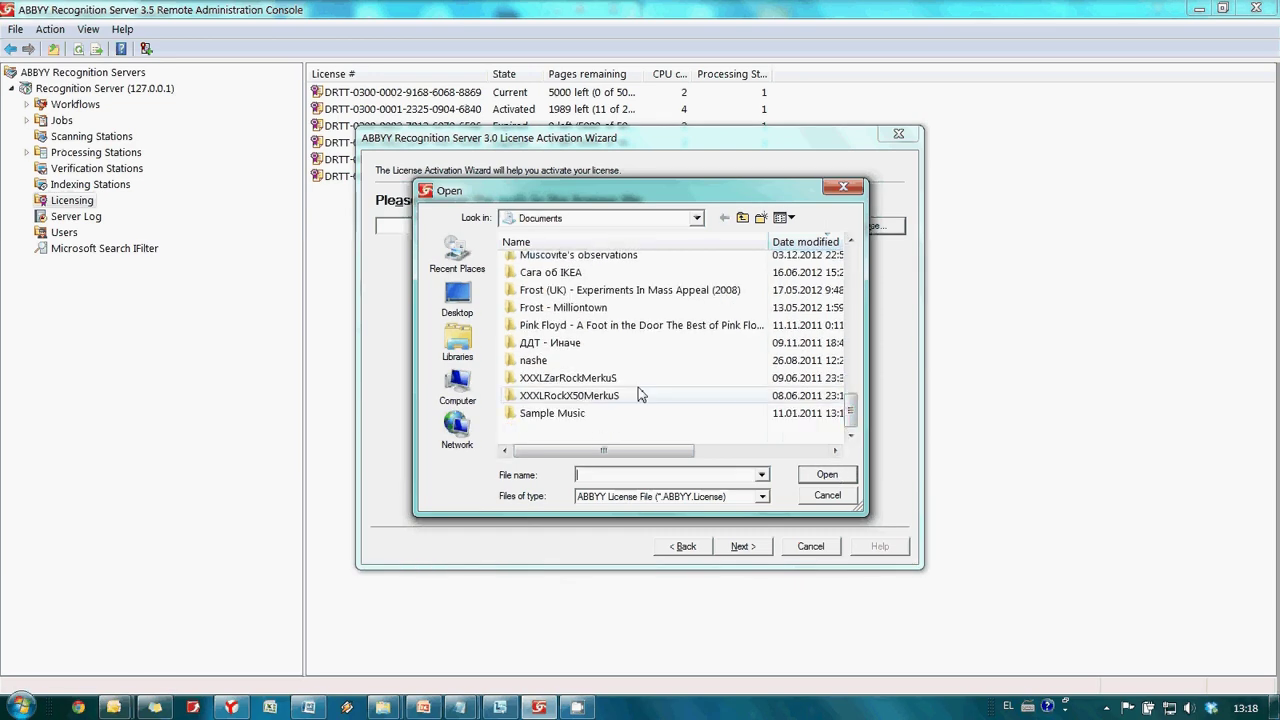
double_click(742, 217)
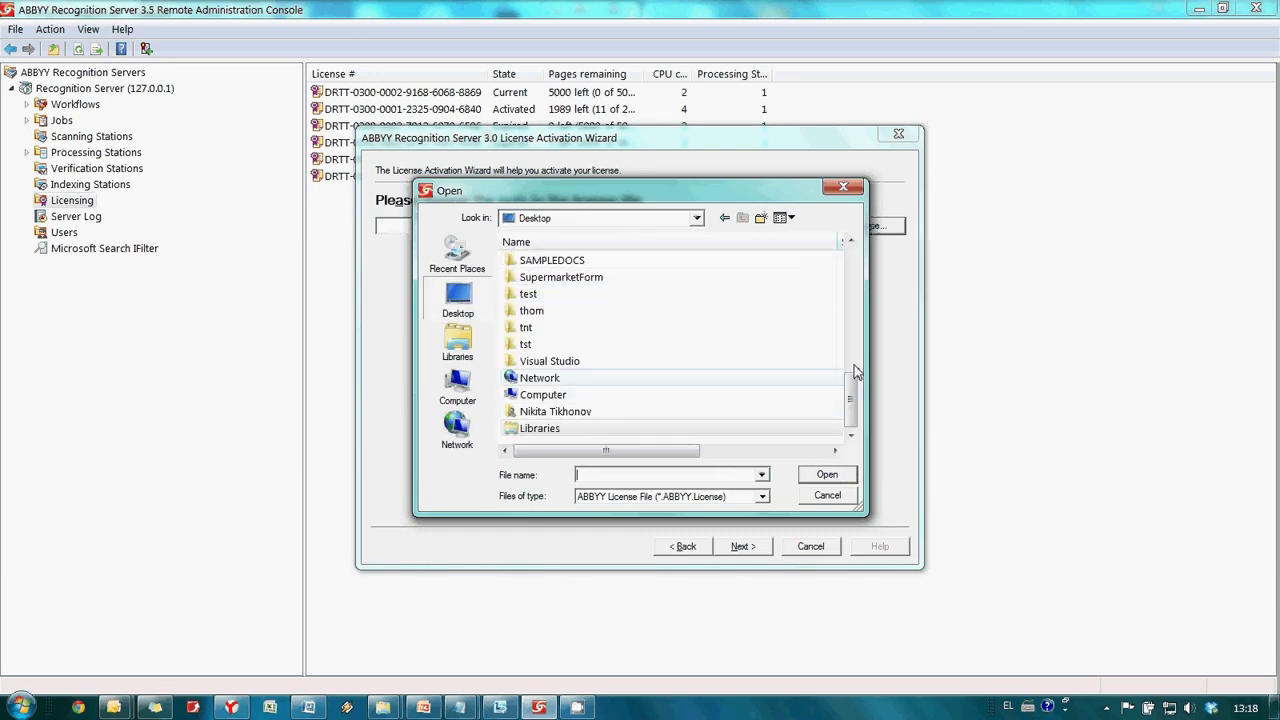
drag(850, 398, 852, 276)
scroll(852, 276, up, 1)
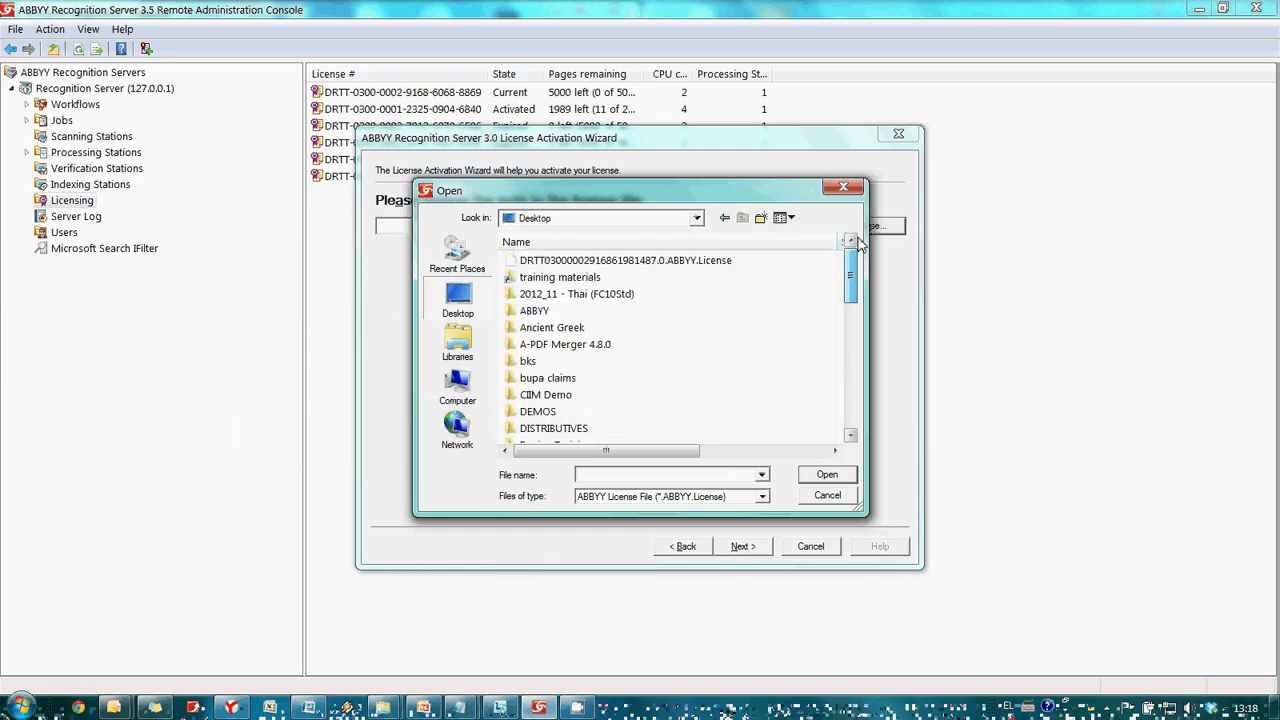
click(710, 262)
click(815, 475)
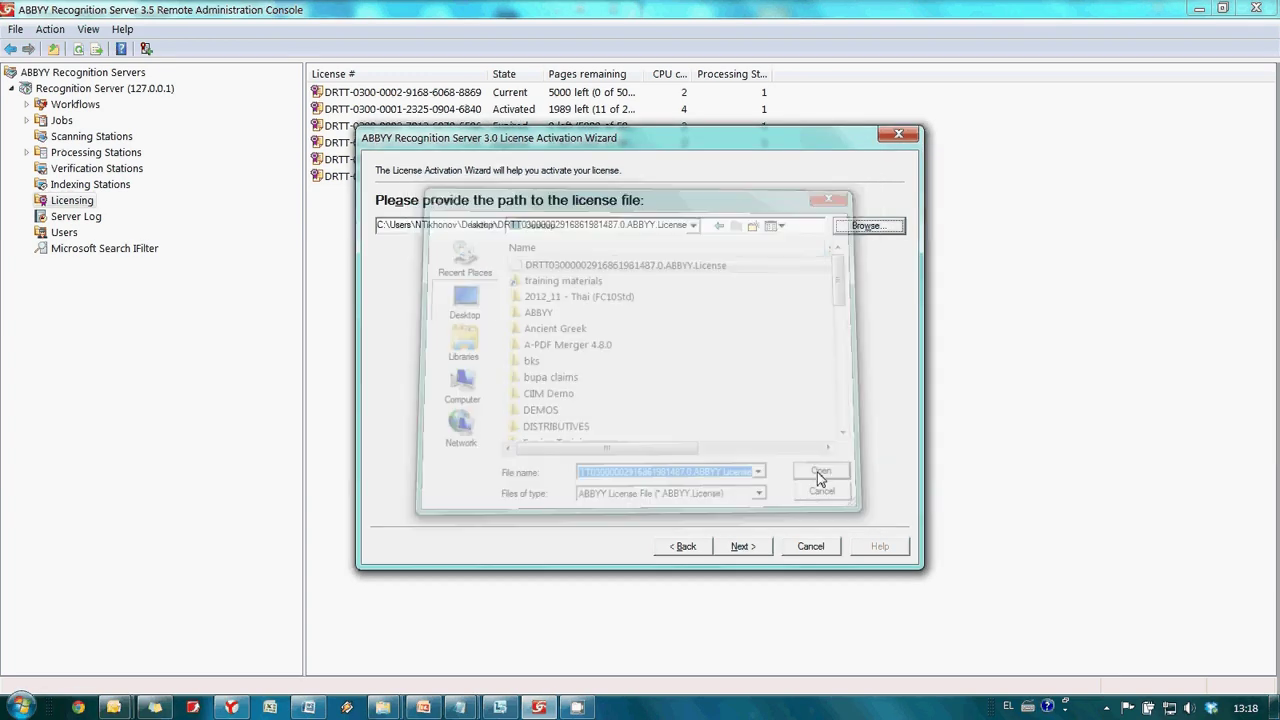
click(742, 547)
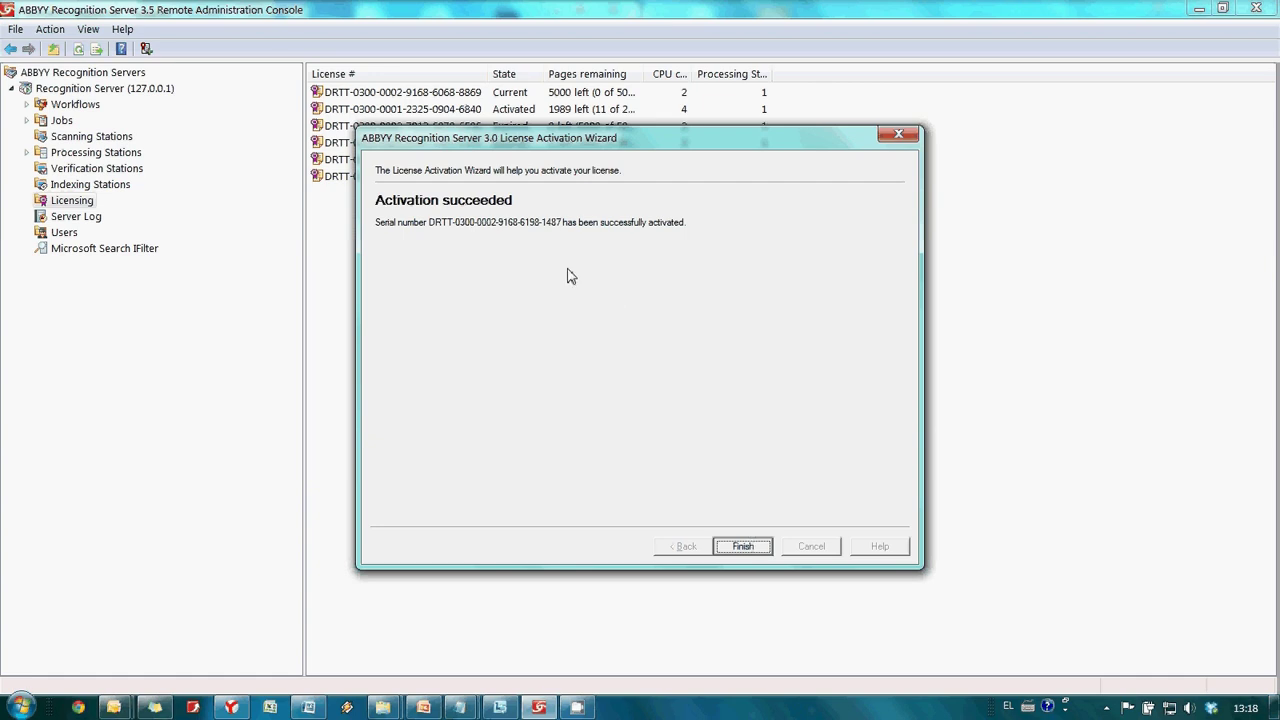
click(755, 551)
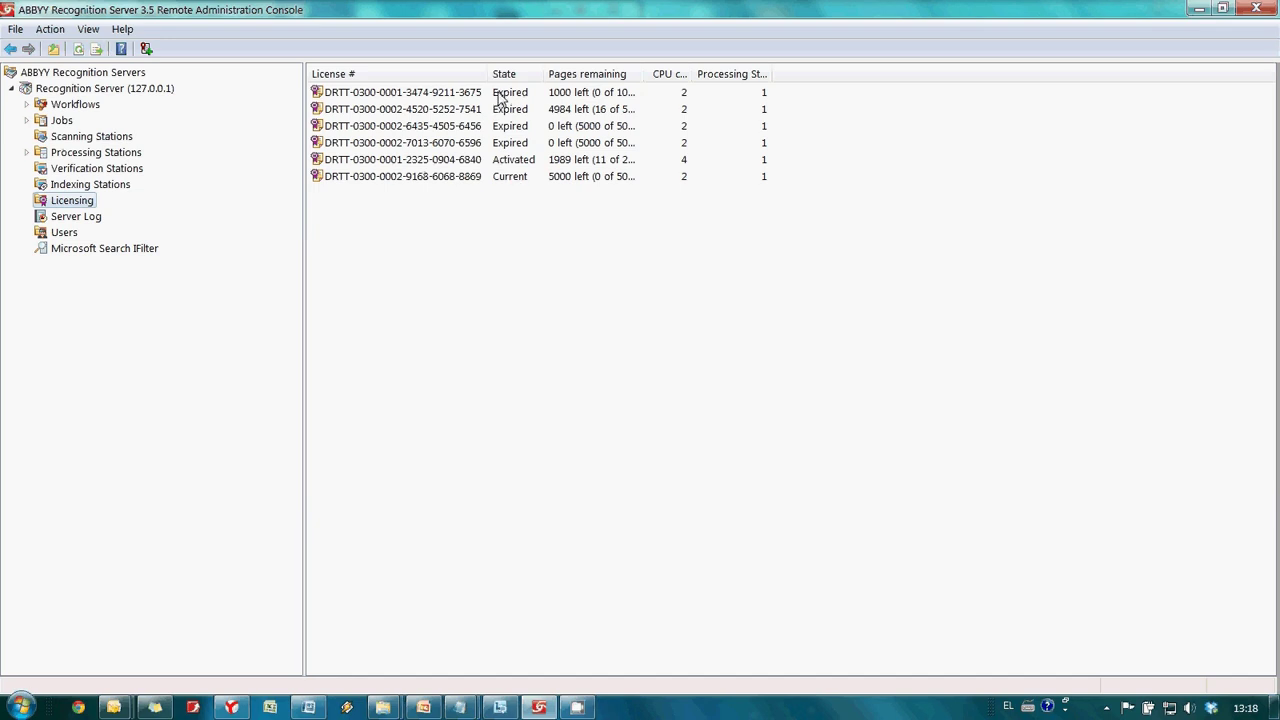
- Set the activated license with 4 CPU cores as the current license
right_click(510, 161)
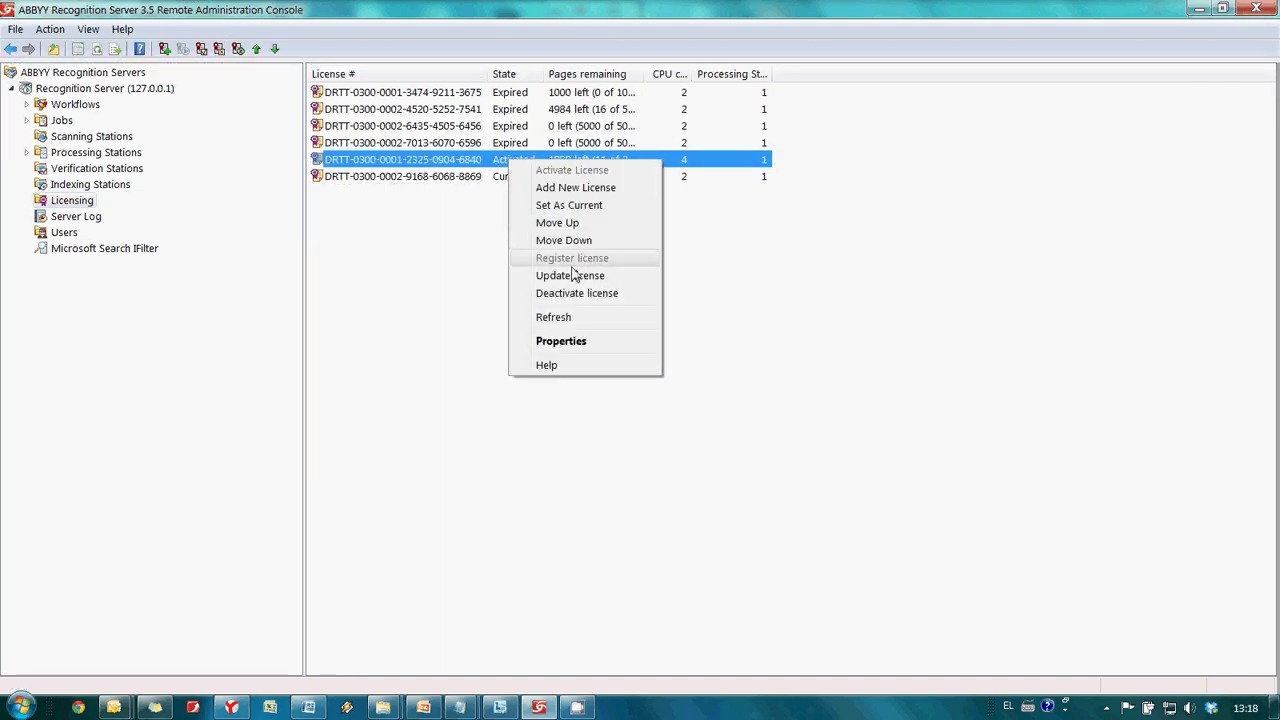
click(589, 208)
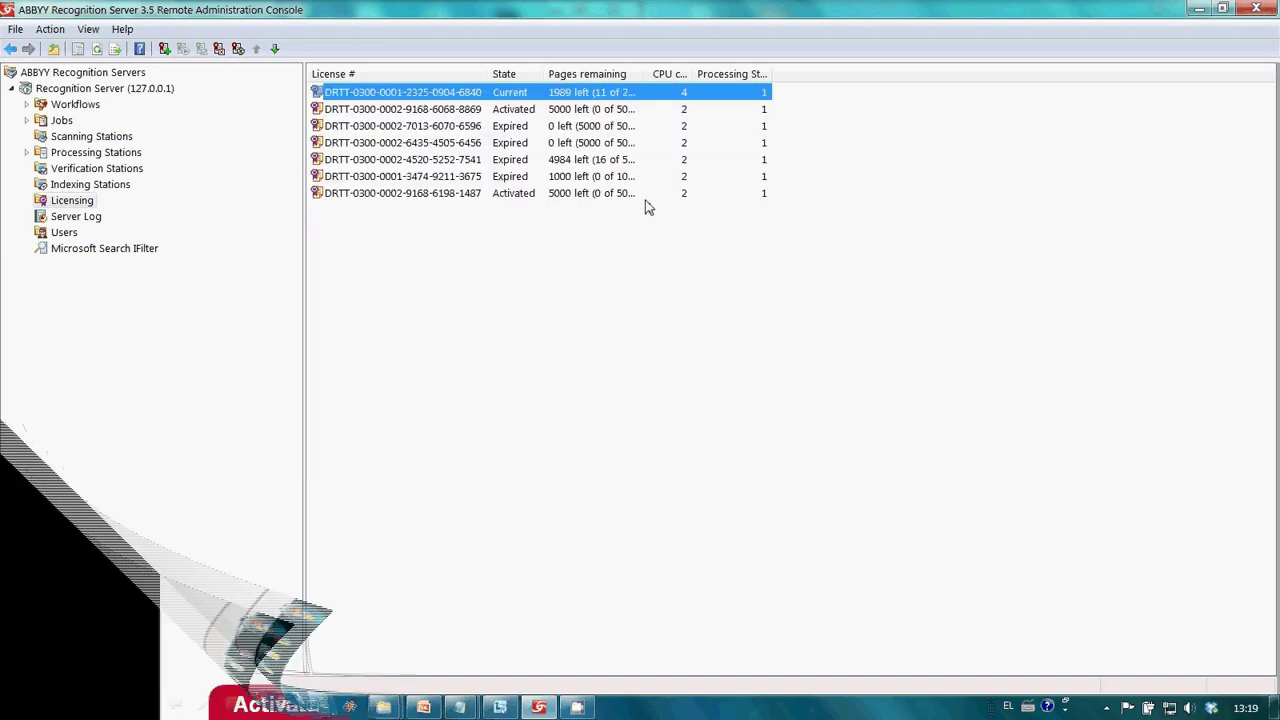